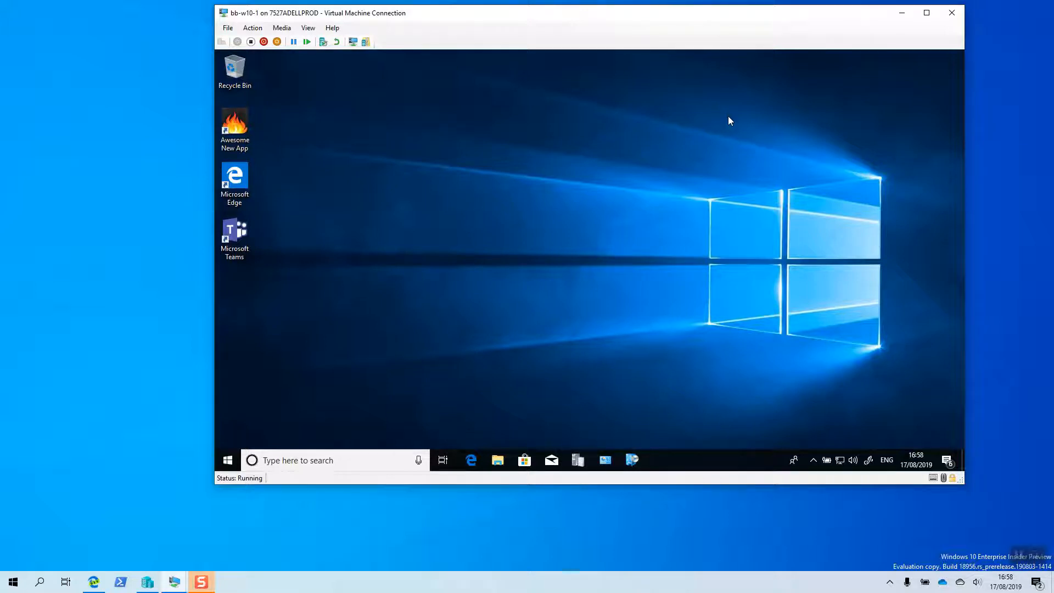
- Open Company Portal on bb-w10-1, check its Apps page, and follow its link to review the applications in Software Center
{"action": "left_click", "coordinate": [228, 459]}
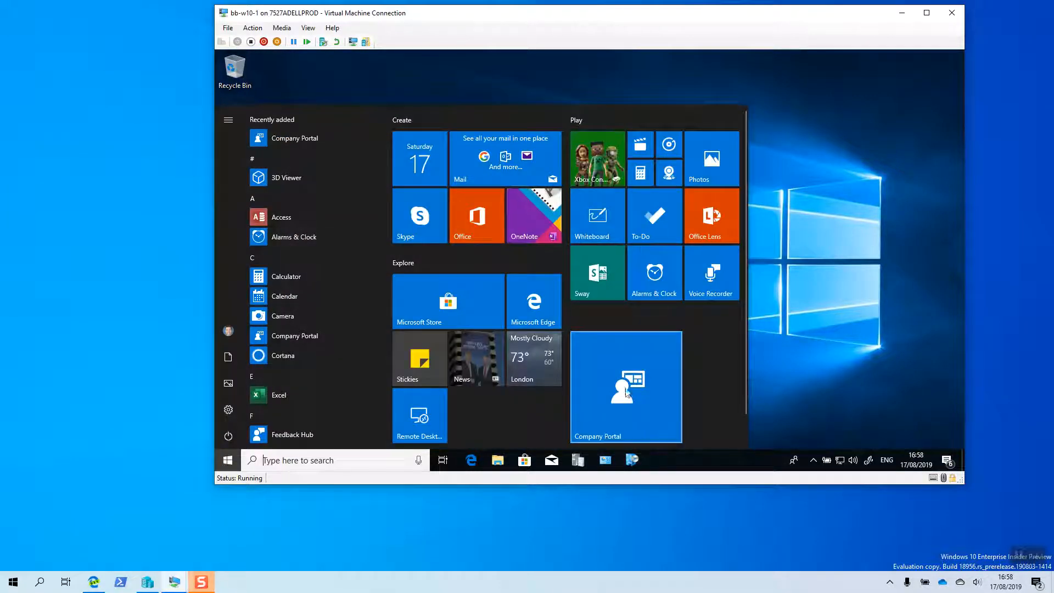
{"action": "left_click", "coordinate": [635, 406]}
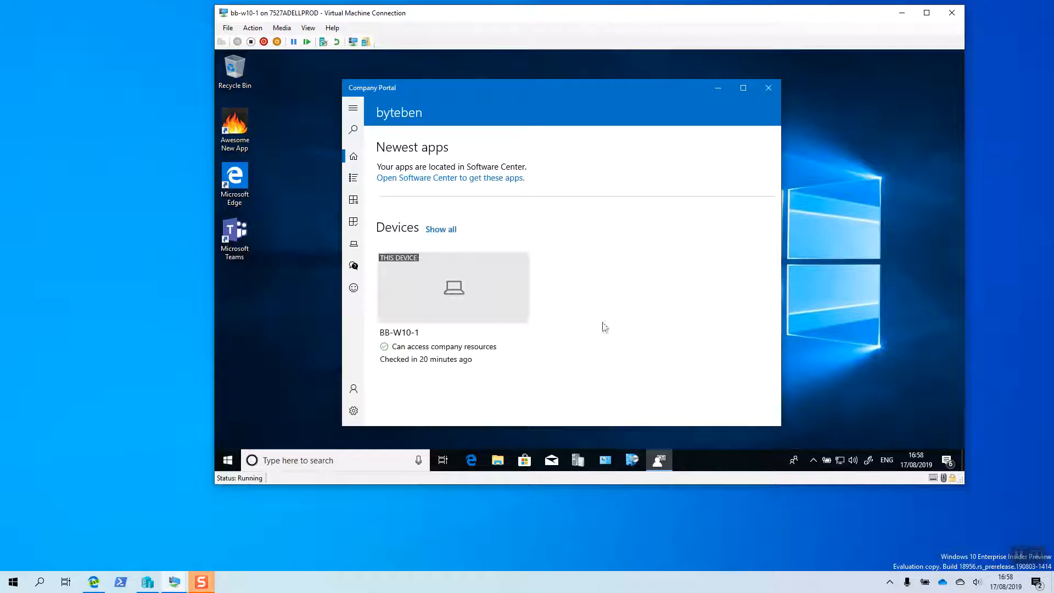
{"action": "left_click", "coordinate": [354, 178]}
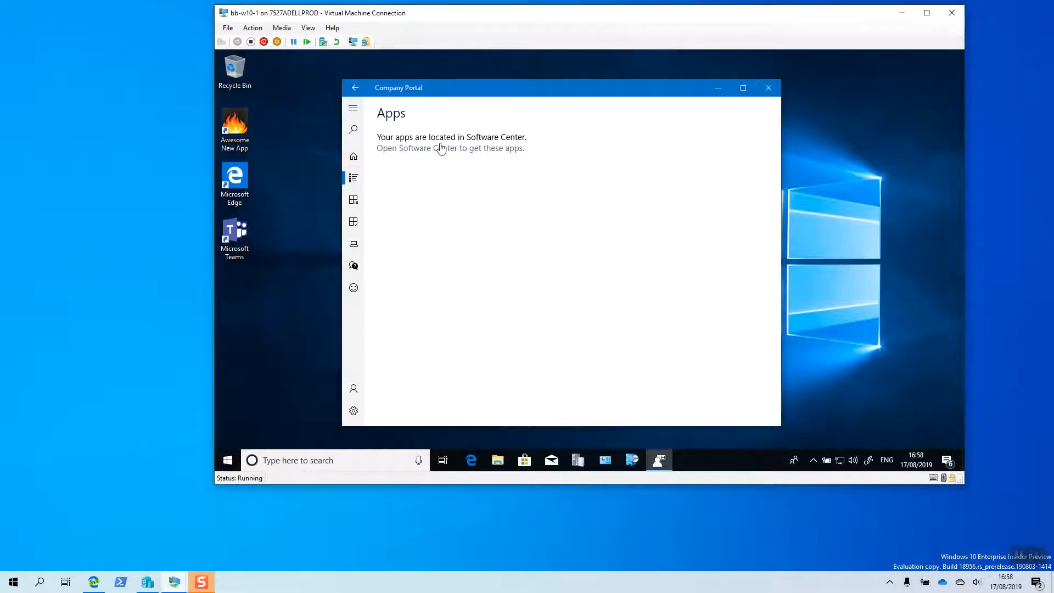
{"action": "left_click", "coordinate": [354, 157]}
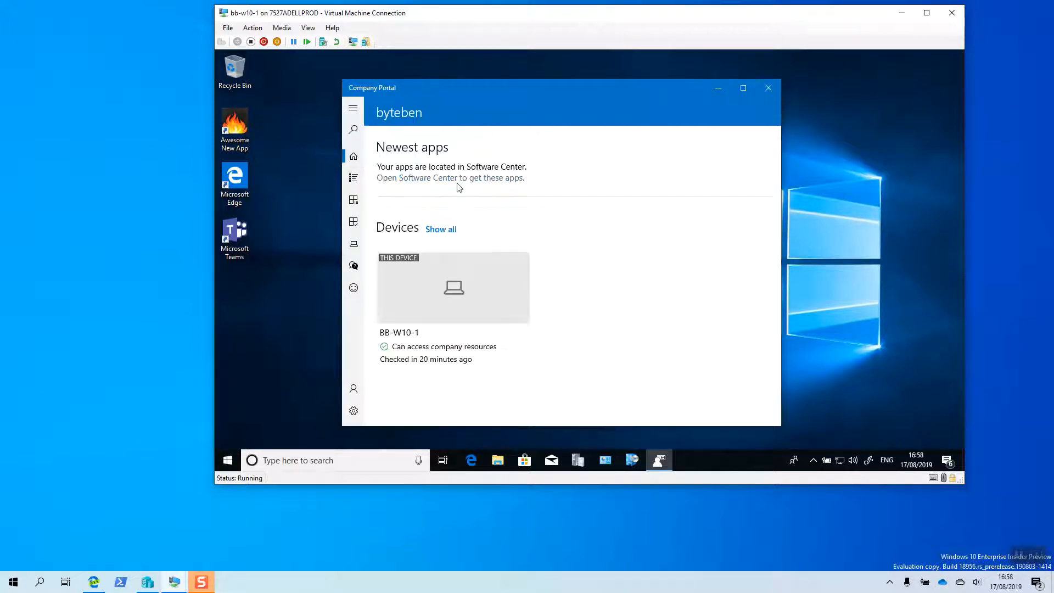
{"action": "left_click", "coordinate": [443, 183]}
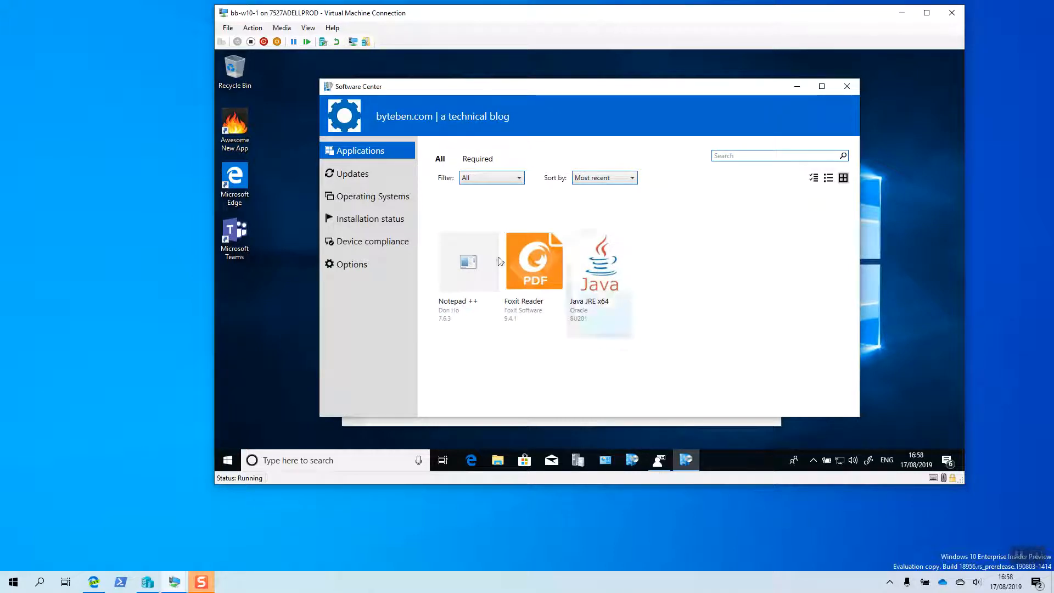
{"action": "left_click", "coordinate": [846, 86]}
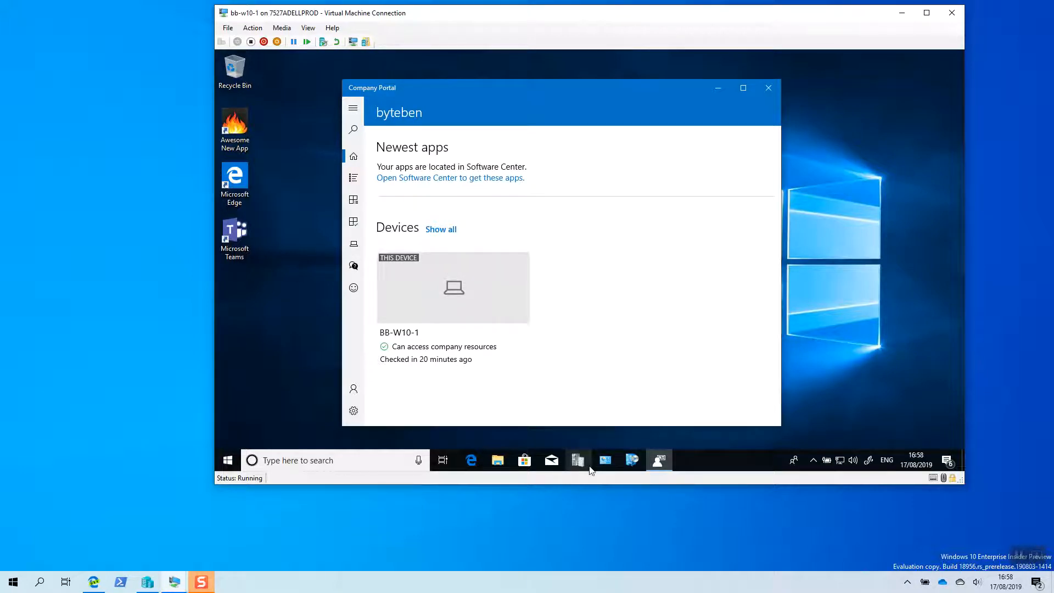
- Inspect the co-management capabilities value in the client's Configuration Manager properties, closing Control Panel and the properties
{"action": "left_click", "coordinate": [605, 463]}
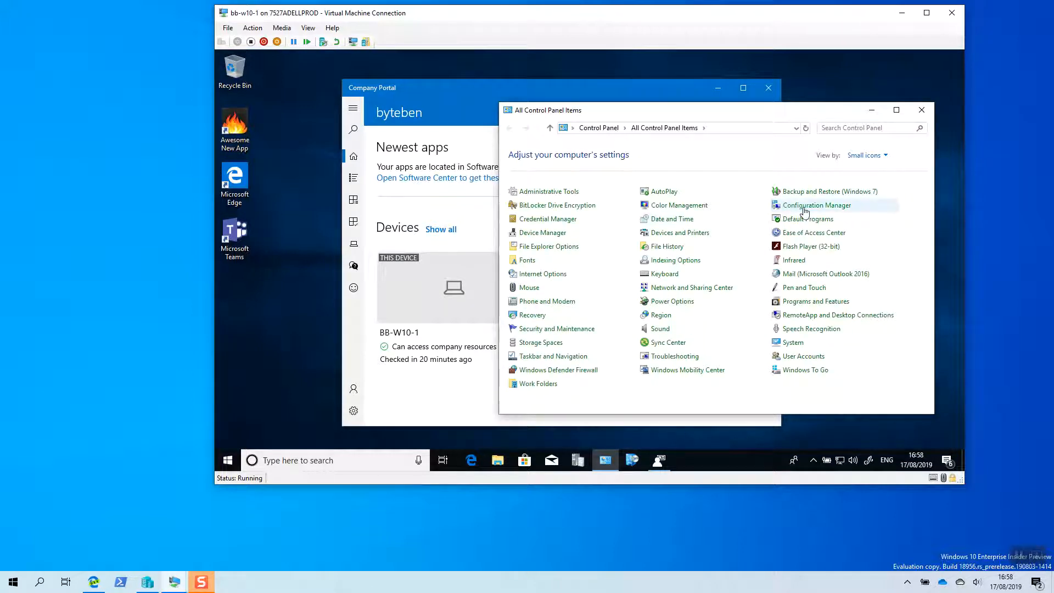
{"action": "left_click", "coordinate": [790, 209]}
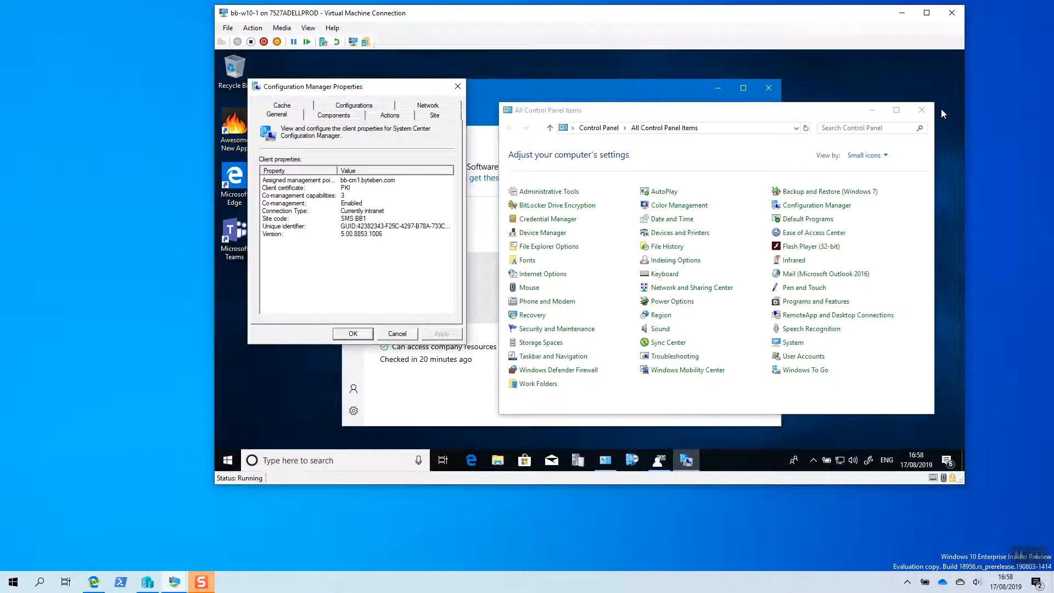
{"action": "left_click", "coordinate": [927, 112]}
{"action": "left_click", "coordinate": [317, 197]}
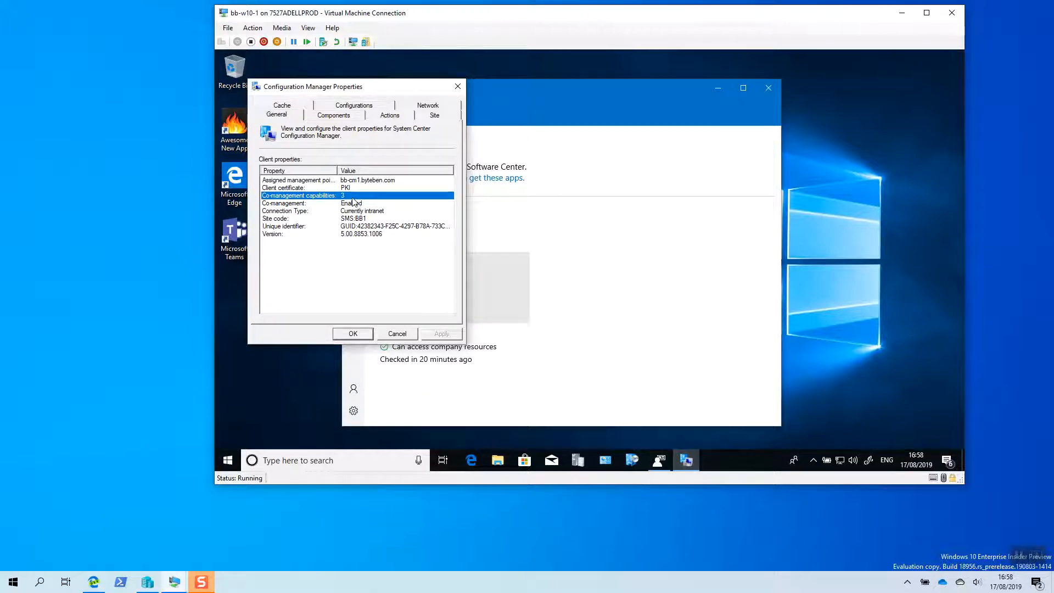
{"action": "left_click", "coordinate": [458, 86]}
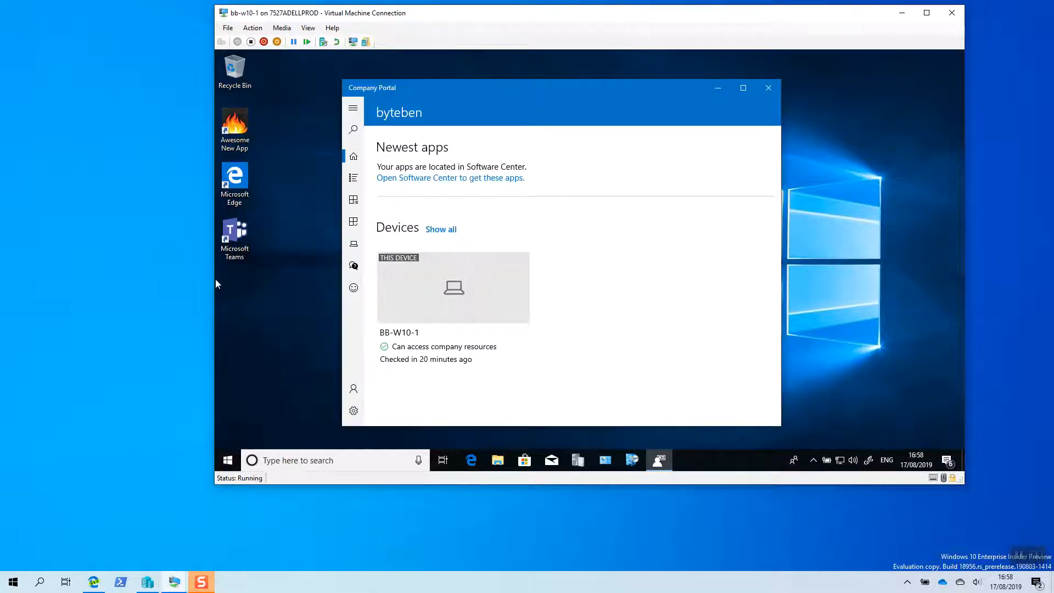
- Switch to the bb-cm1 virtual machine and open the properties of the Co-mgmt - Client apps device collection
{"action": "left_click", "coordinate": [174, 583]}
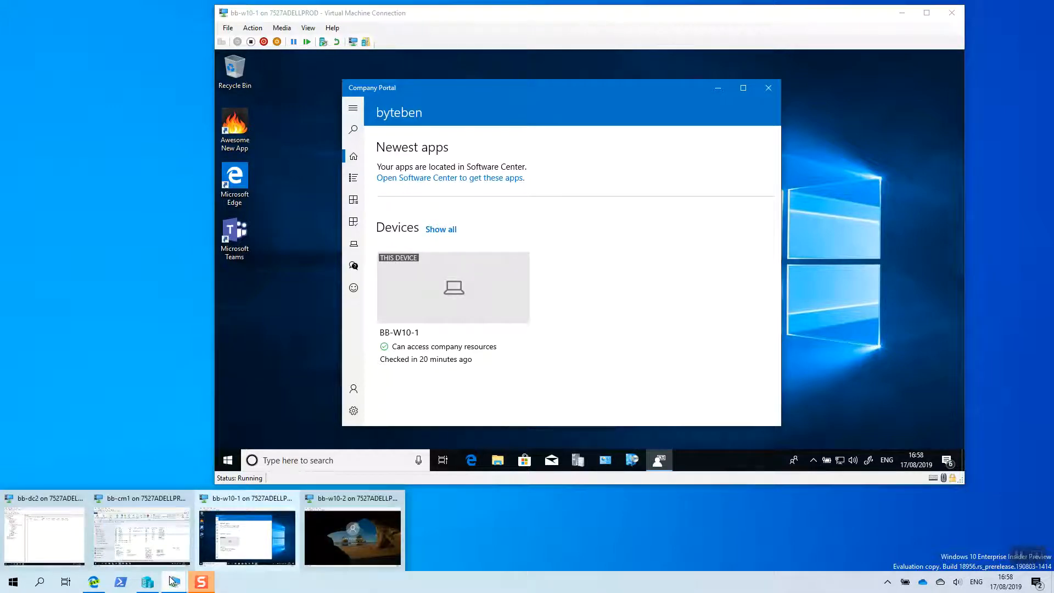
{"action": "left_click", "coordinate": [149, 501]}
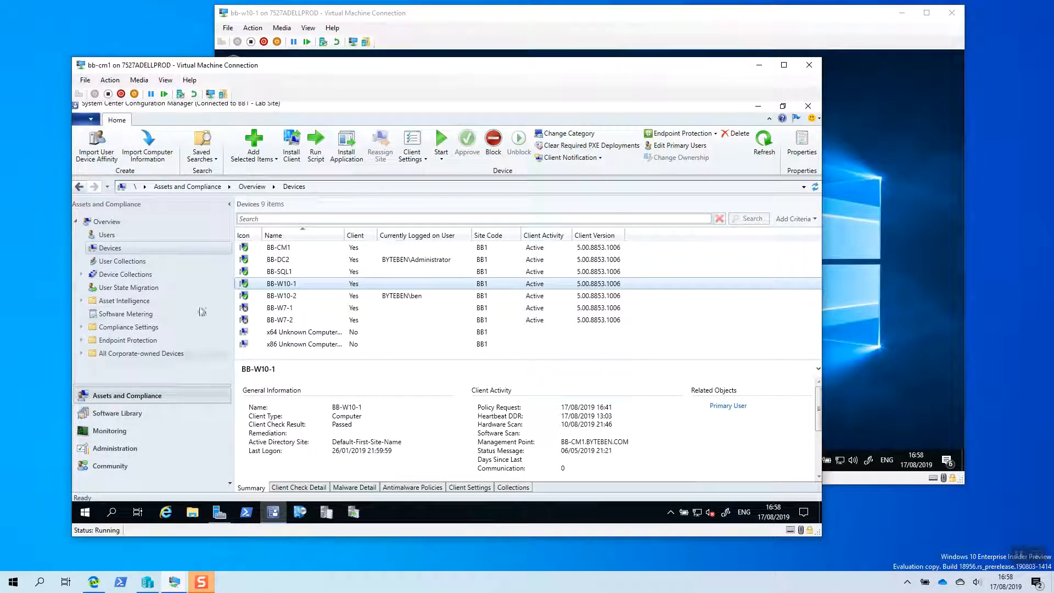
{"action": "left_click", "coordinate": [134, 275]}
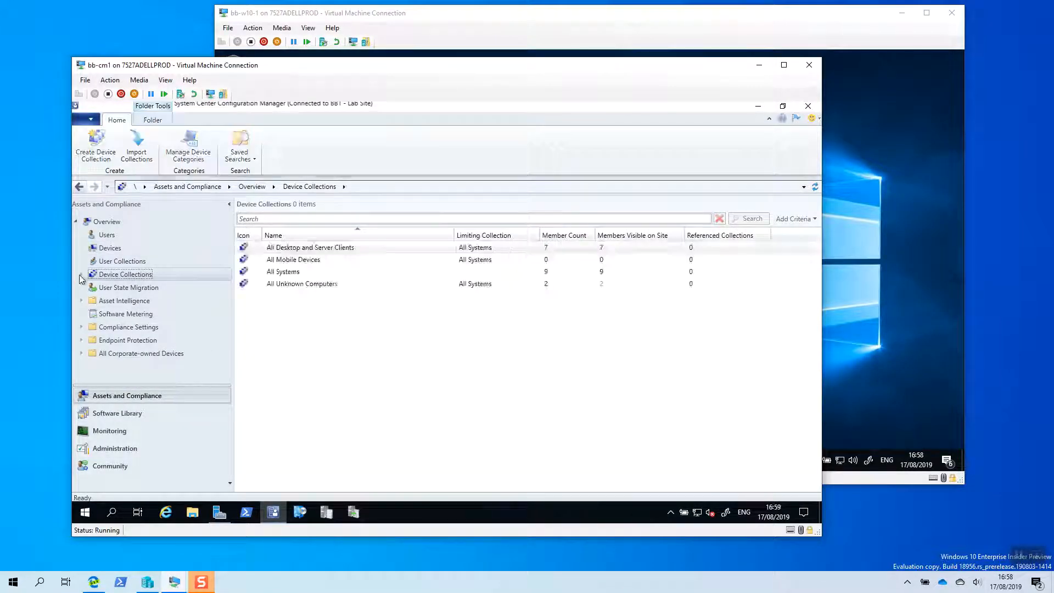
{"action": "left_click", "coordinate": [112, 288]}
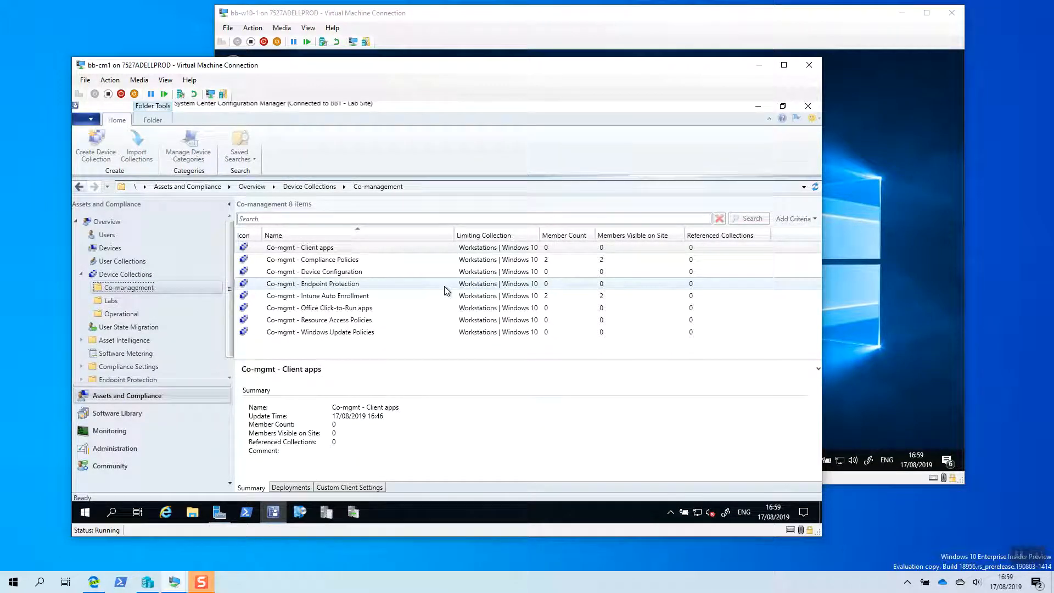
{"action": "left_click", "coordinate": [460, 248]}
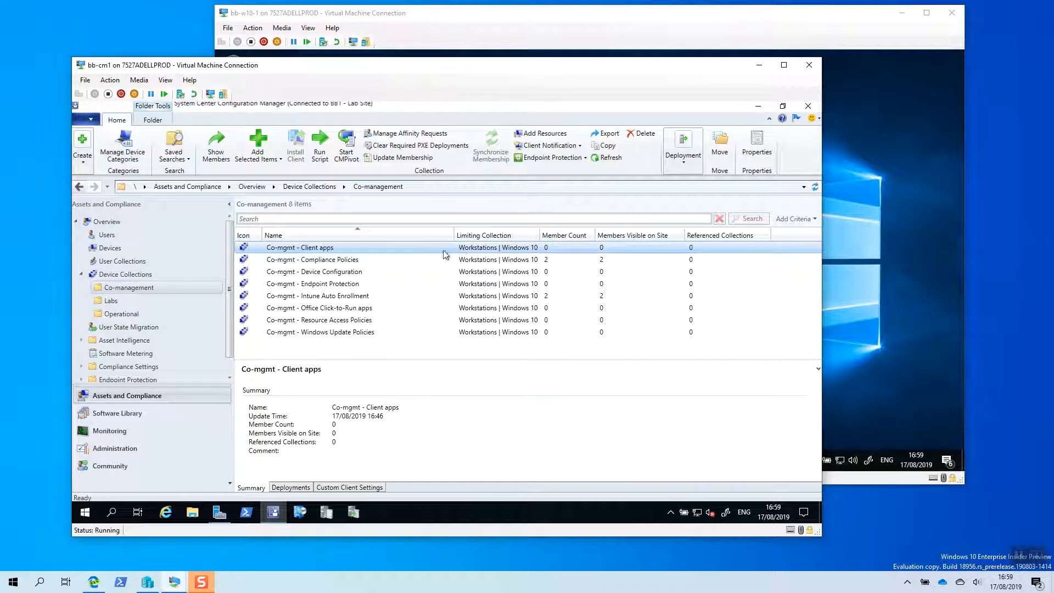
{"action": "right_click", "coordinate": [322, 252]}
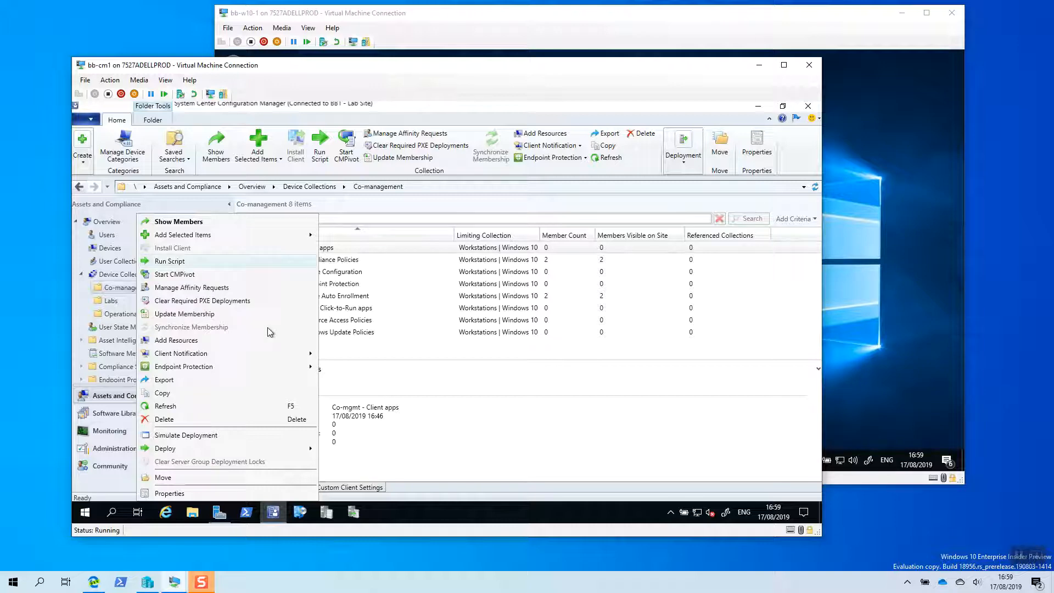
{"action": "left_click", "coordinate": [194, 494]}
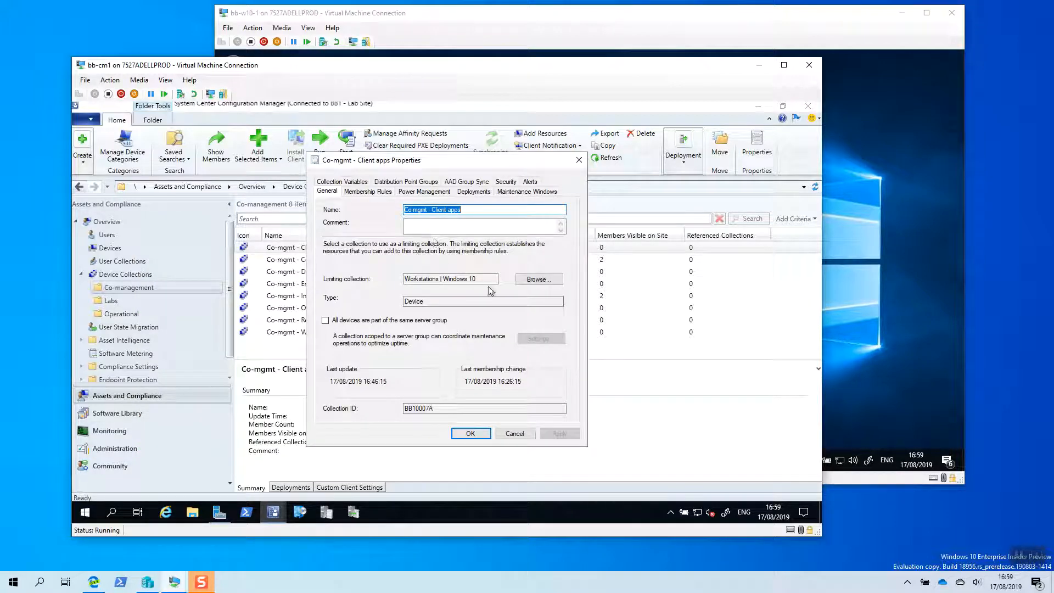
- Add a direct membership rule for BB-W10-1, finding system resources whose name matches %, and save the collection
{"action": "left_click", "coordinate": [385, 192]}
{"action": "left_click", "coordinate": [470, 324]}
{"action": "left_click", "coordinate": [461, 337]}
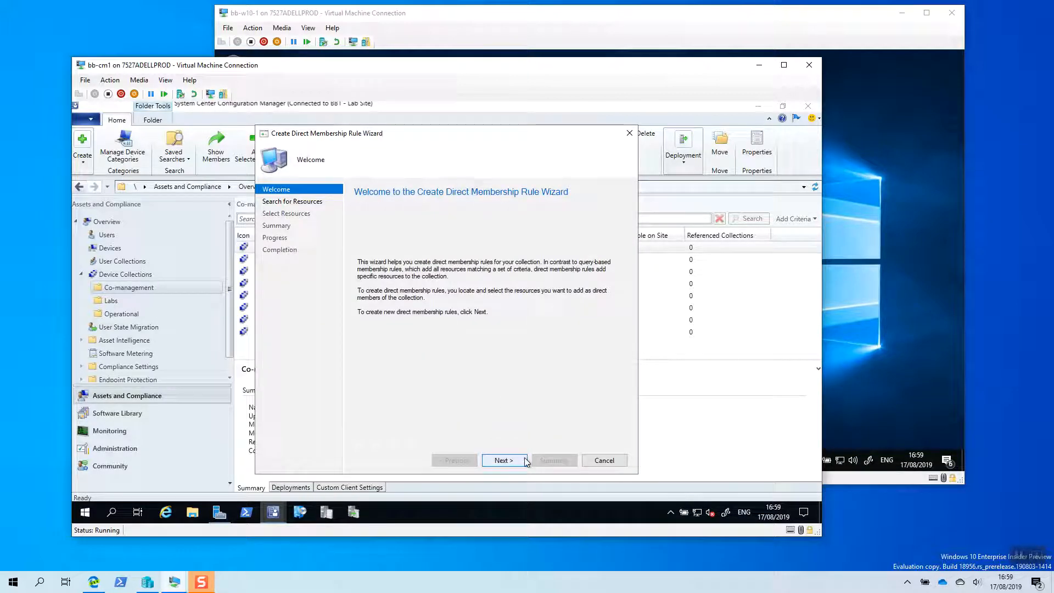
{"action": "left_click", "coordinate": [502, 459]}
{"action": "left_click", "coordinate": [456, 376]}
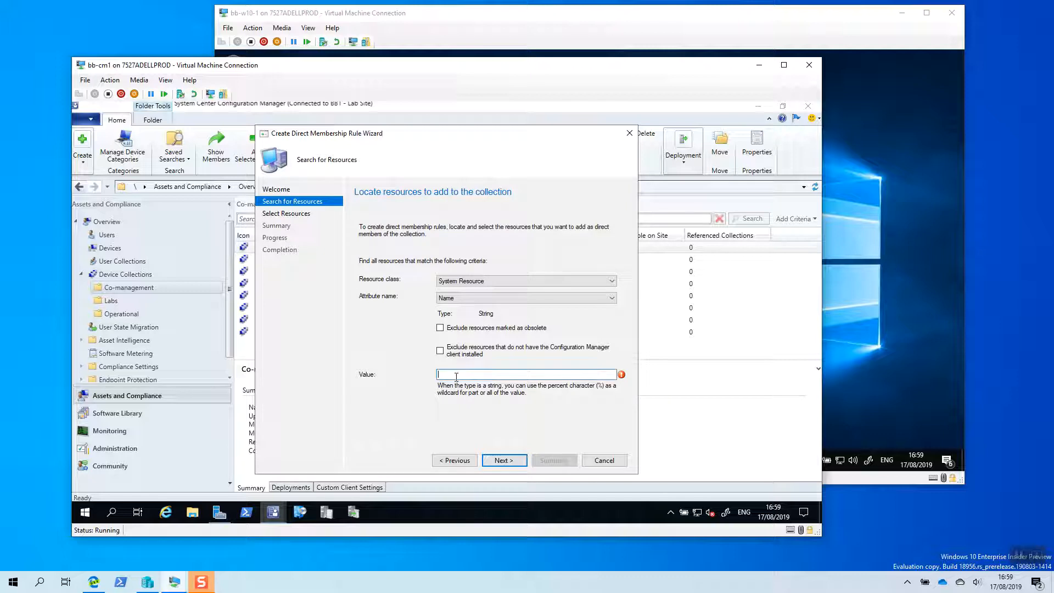
{"action": "type", "text": "%"}
{"action": "key", "text": "Return"}
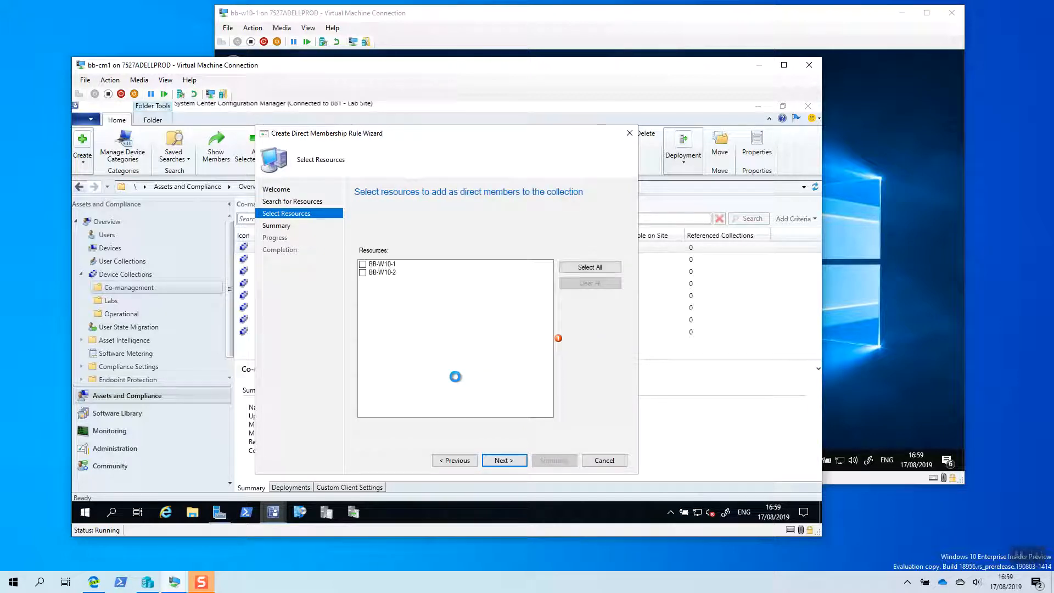
{"action": "left_click", "coordinate": [363, 264]}
{"action": "left_click", "coordinate": [505, 461]}
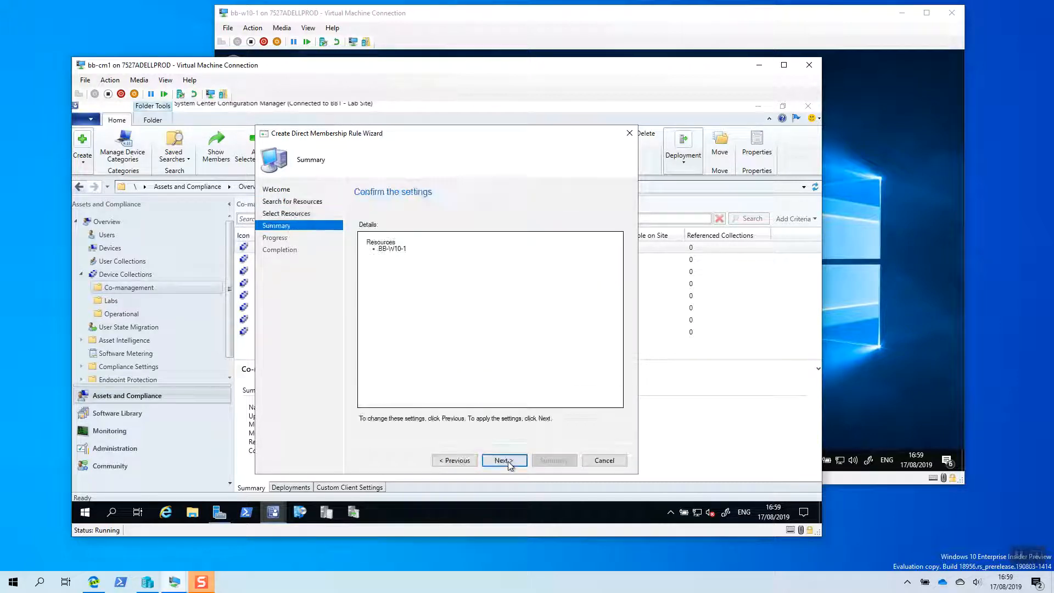
{"action": "left_click", "coordinate": [508, 461]}
{"action": "left_click", "coordinate": [604, 460]}
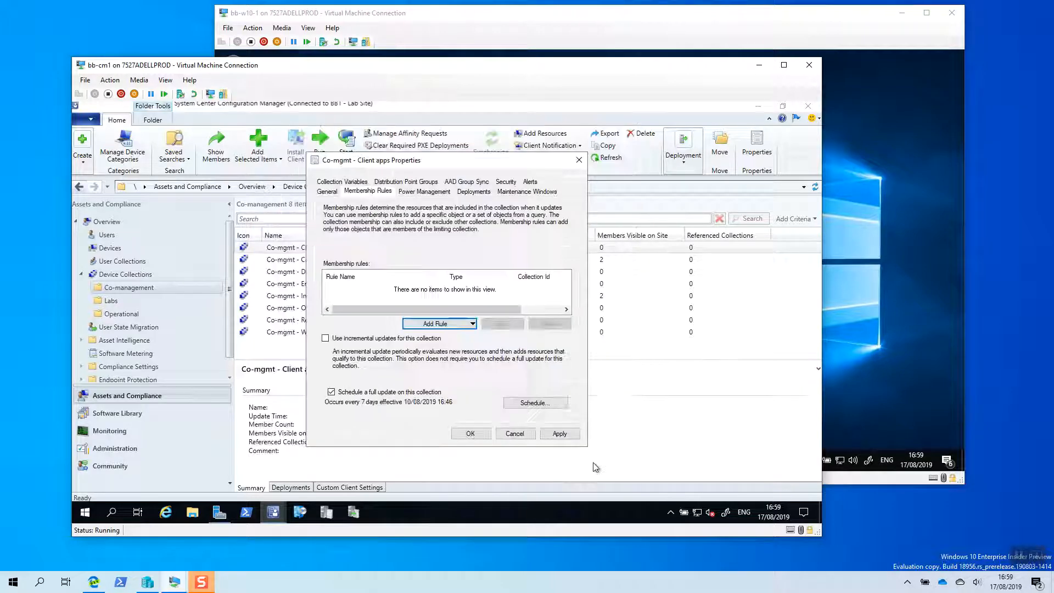
{"action": "left_click", "coordinate": [482, 434]}
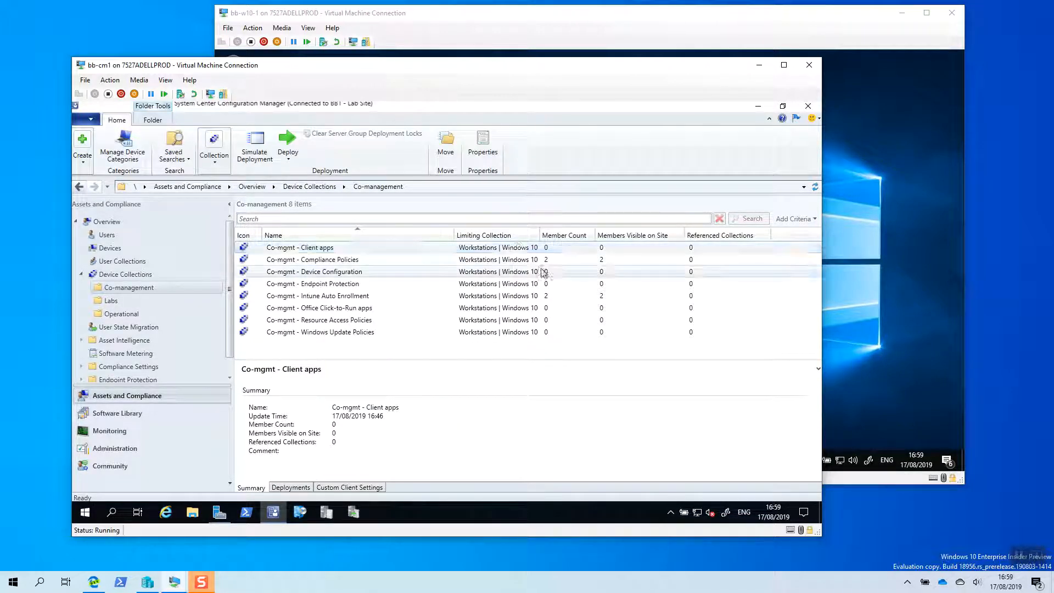
- Refresh the Co-management collections to check the Client apps member count, and minimize the bb-cm1 virtual machine
{"action": "left_click", "coordinate": [815, 187]}
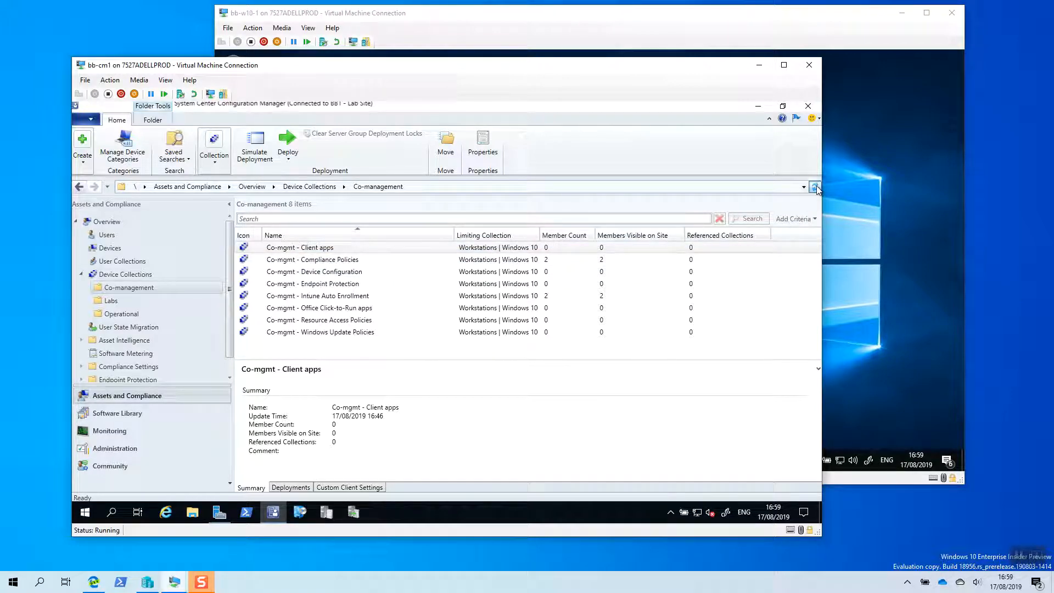
{"action": "left_click", "coordinate": [739, 259]}
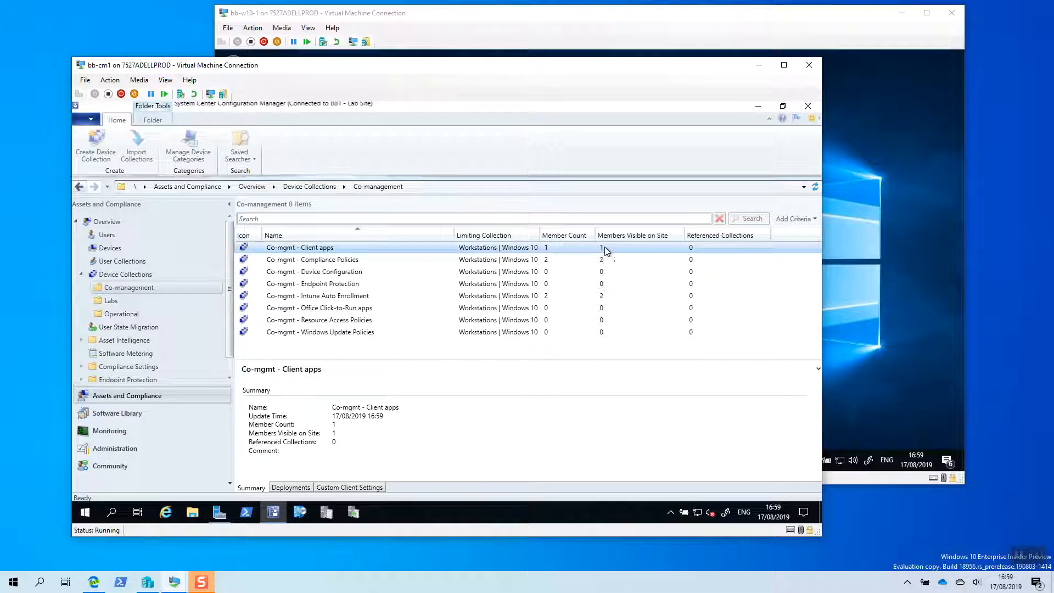
{"action": "left_click", "coordinate": [759, 65]}
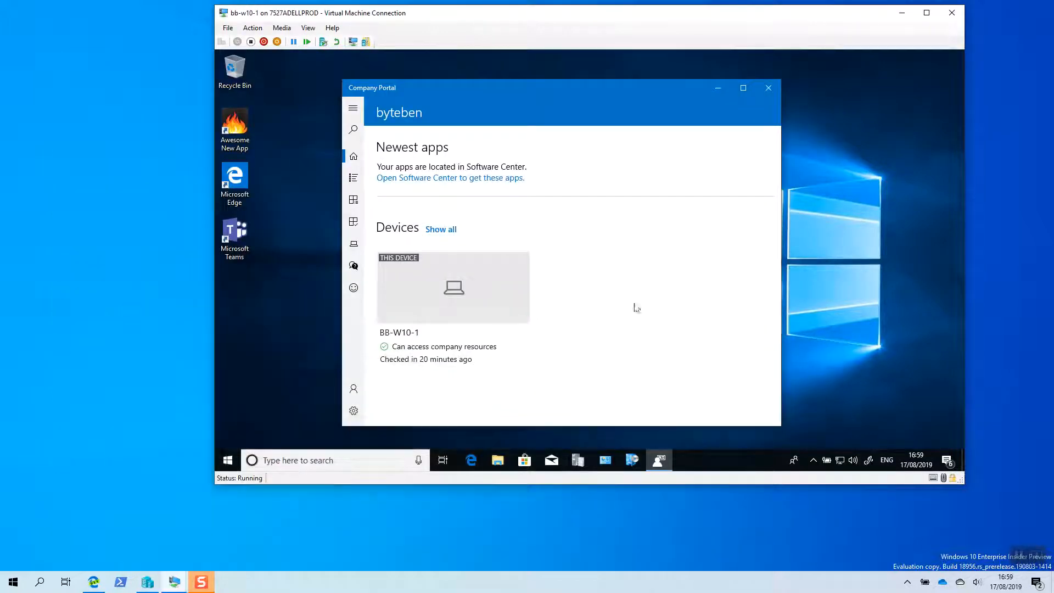
- Close Company Portal on bb-w10-1 and open CoManagementHandler.log in Configuration Manager Trace Log Tool
{"action": "left_click", "coordinate": [768, 88]}
{"action": "left_click", "coordinate": [577, 460]}
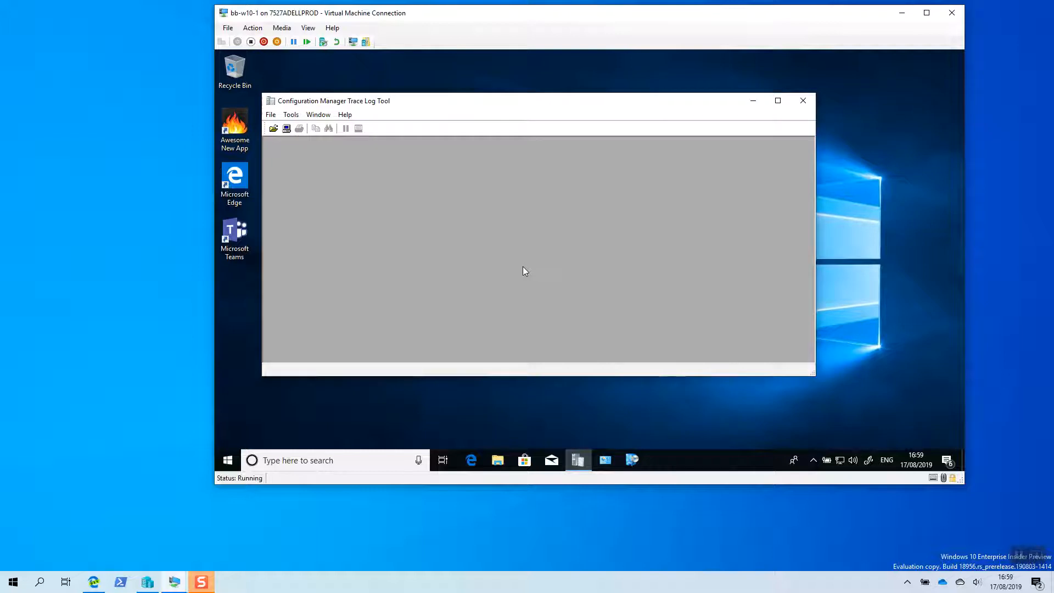
{"action": "left_click", "coordinate": [274, 128]}
{"action": "left_click", "coordinate": [500, 225]}
{"action": "type", "text": "co"}
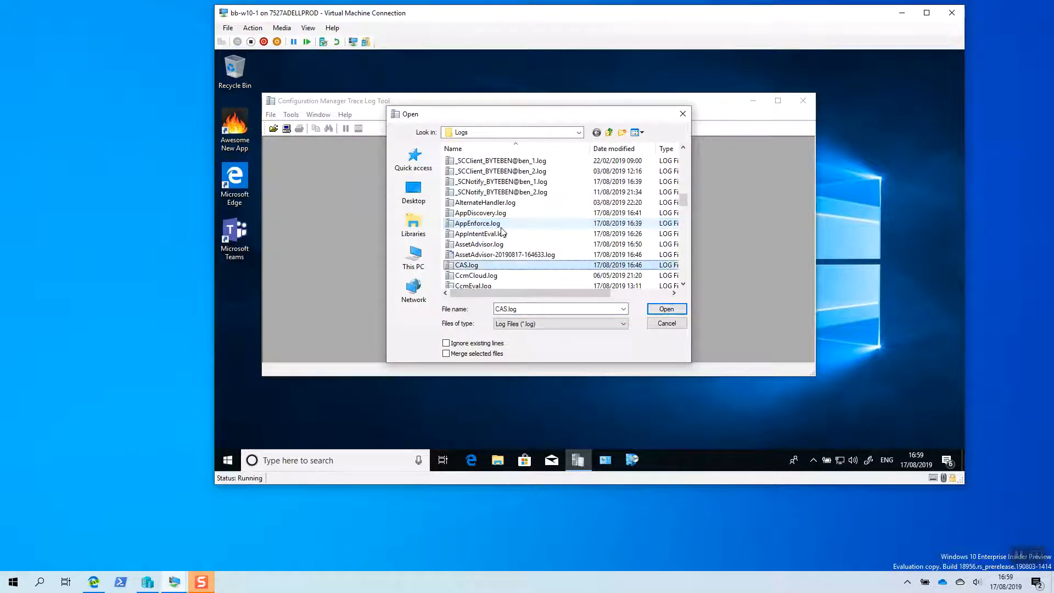
{"action": "left_click", "coordinate": [671, 310]}
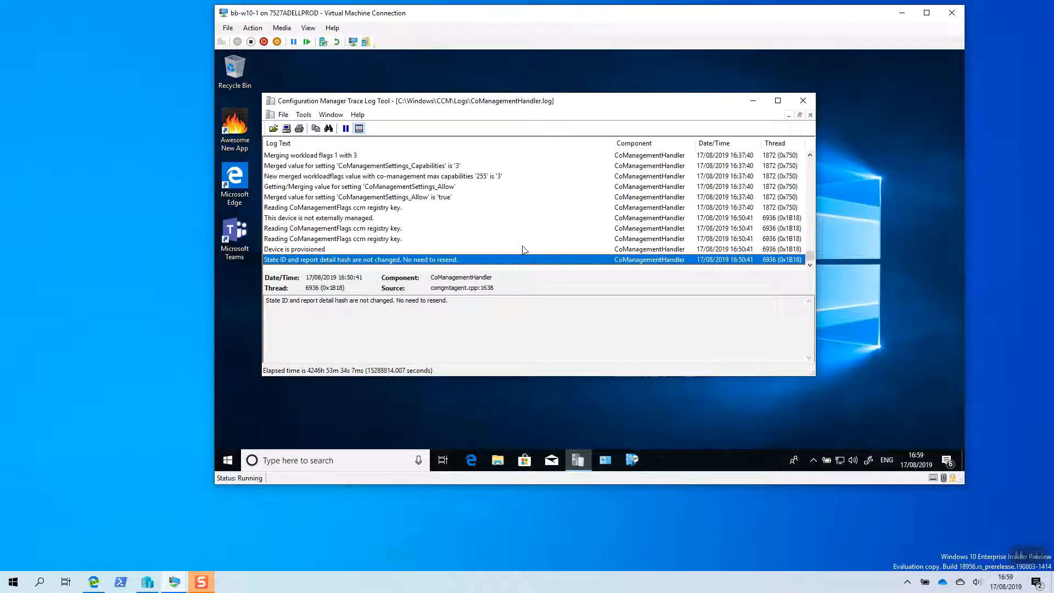
- Run the Machine Policy Retrieval & Evaluation Cycle from the client's Configuration Manager properties and close them
{"action": "left_click", "coordinate": [608, 463]}
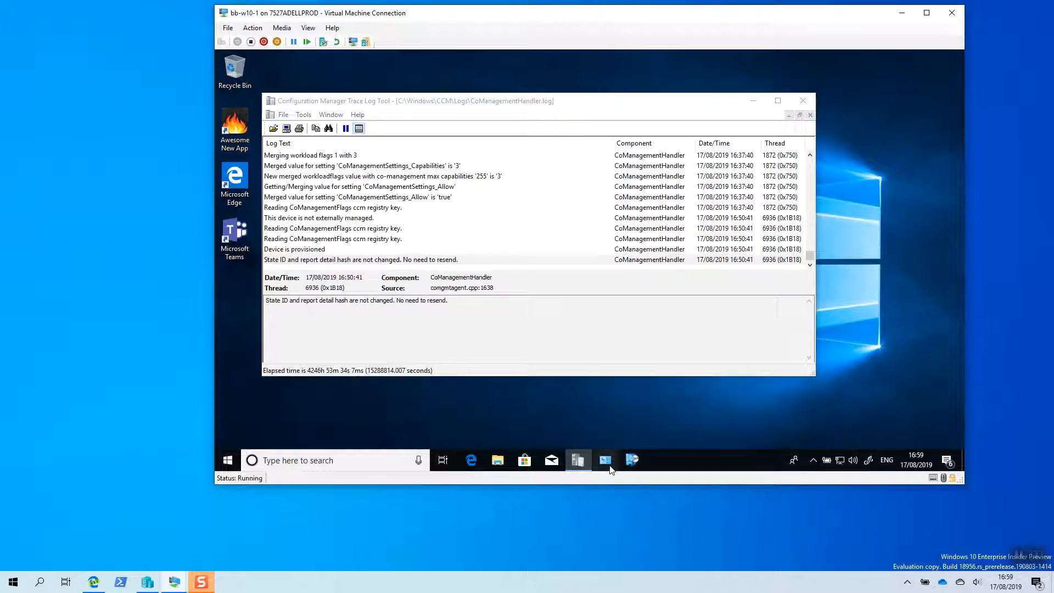
{"action": "left_click", "coordinate": [817, 209]}
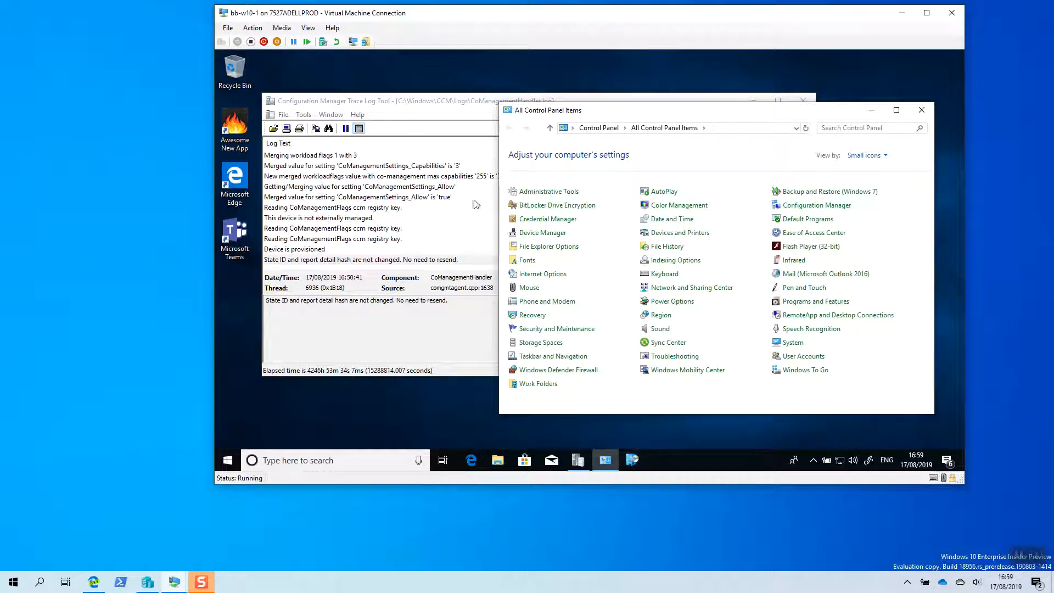
{"action": "left_click", "coordinate": [921, 111]}
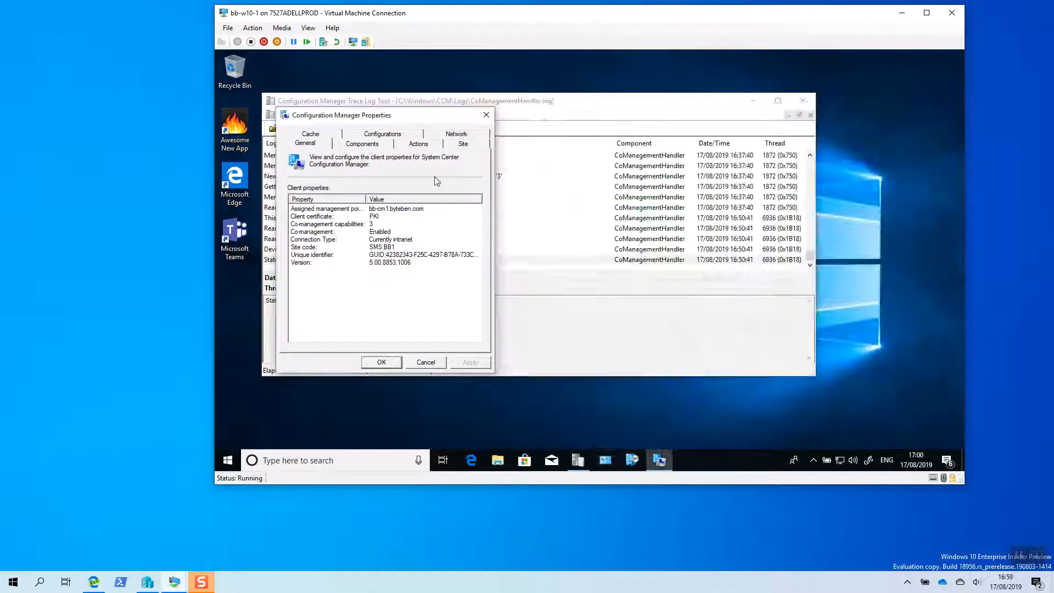
{"action": "left_click", "coordinate": [418, 143]}
{"action": "left_click", "coordinate": [353, 235]}
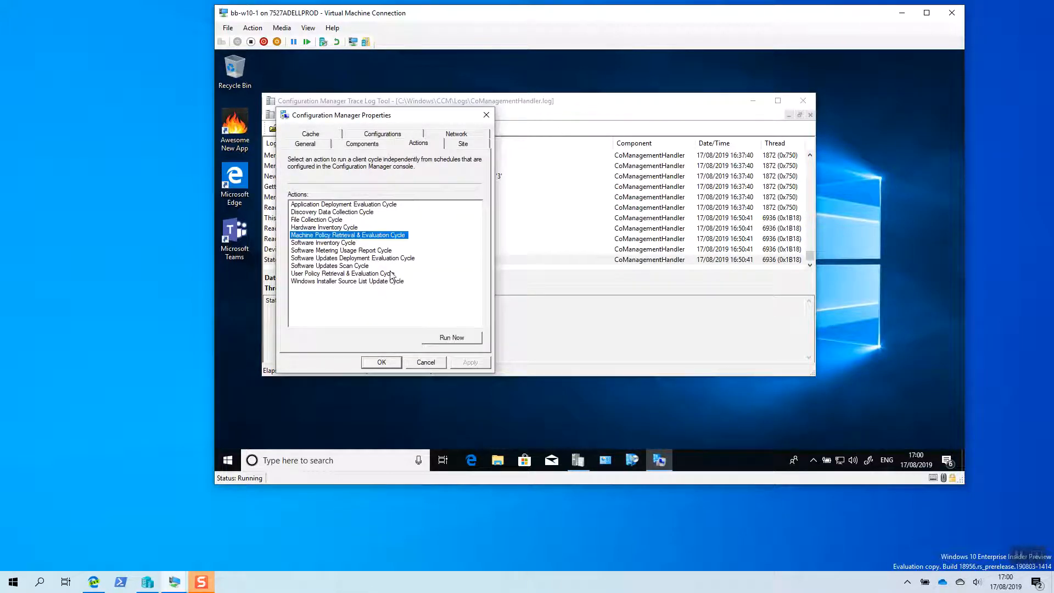
{"action": "left_click", "coordinate": [441, 340]}
{"action": "left_click", "coordinate": [665, 294]}
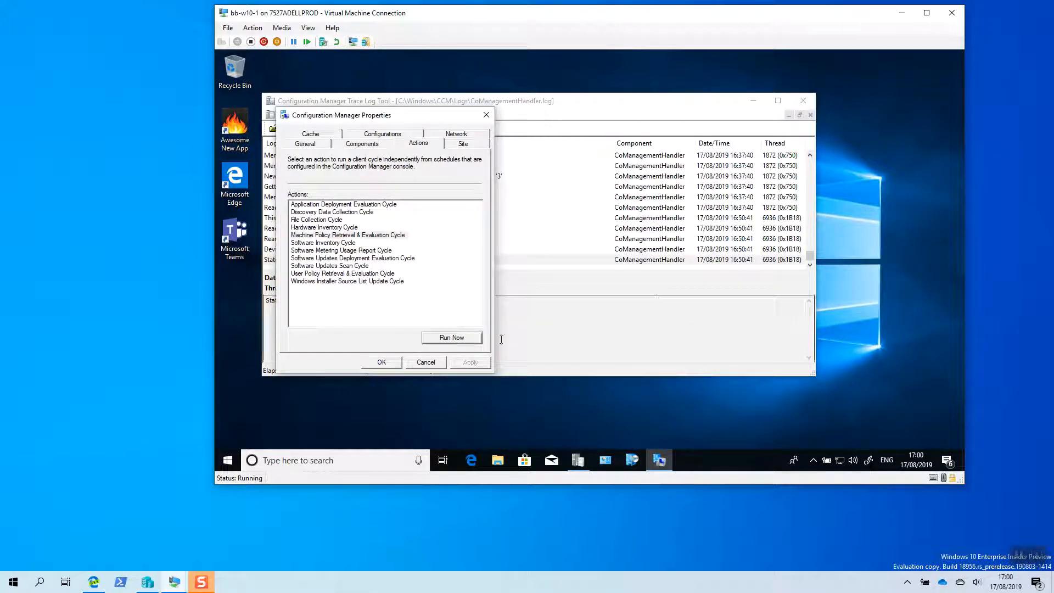
{"action": "left_click", "coordinate": [381, 362]}
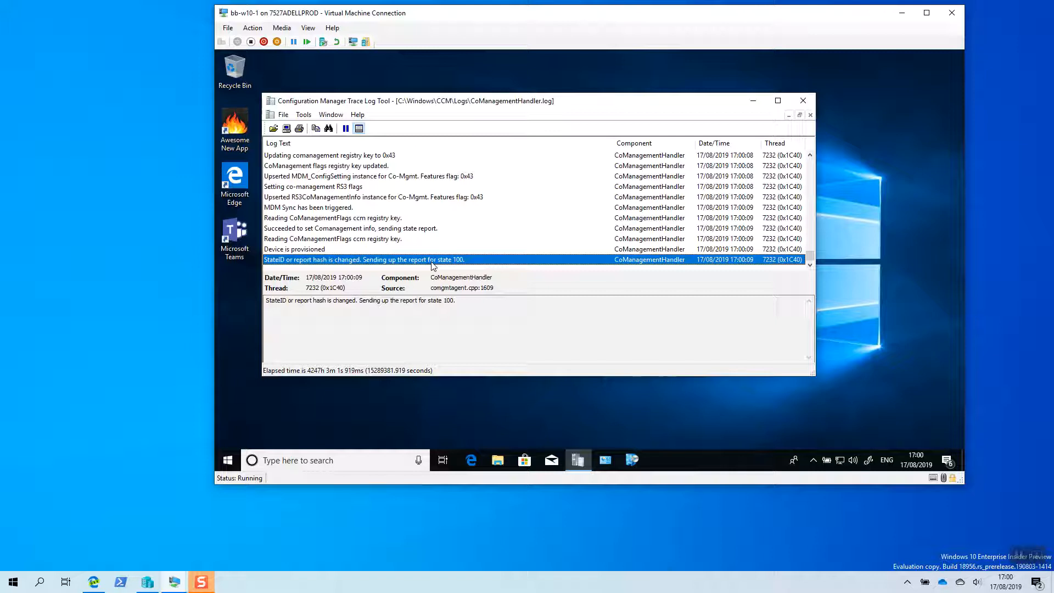
- Examine the CoManagementHandler.log entry comparing the current and expected workload settings with the CCM registry
{"action": "scroll", "coordinate": [438, 247], "scroll_direction": "up", "scroll_amount": 2}
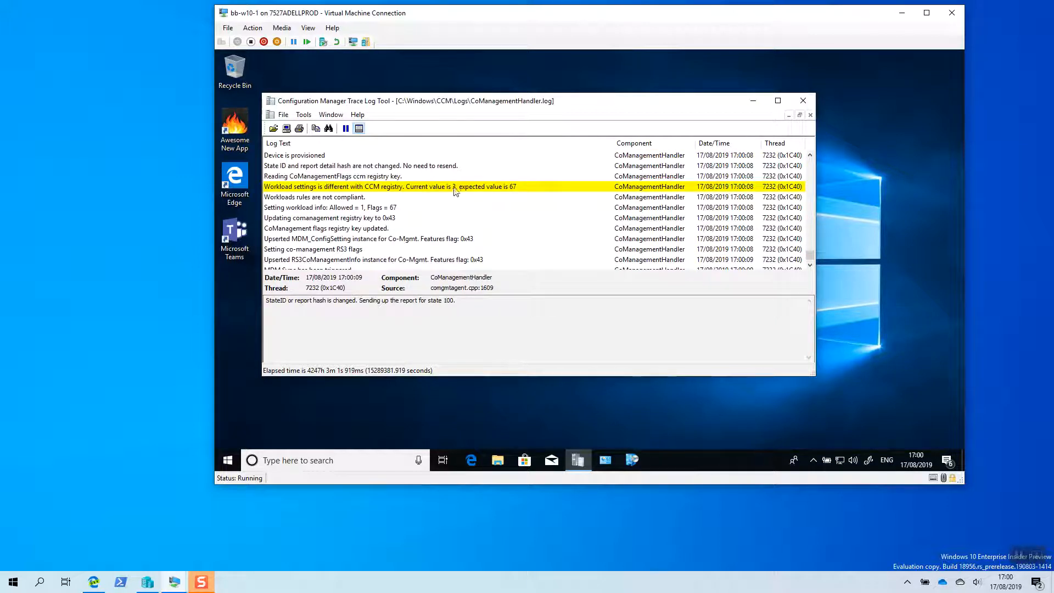
{"action": "left_click", "coordinate": [452, 190]}
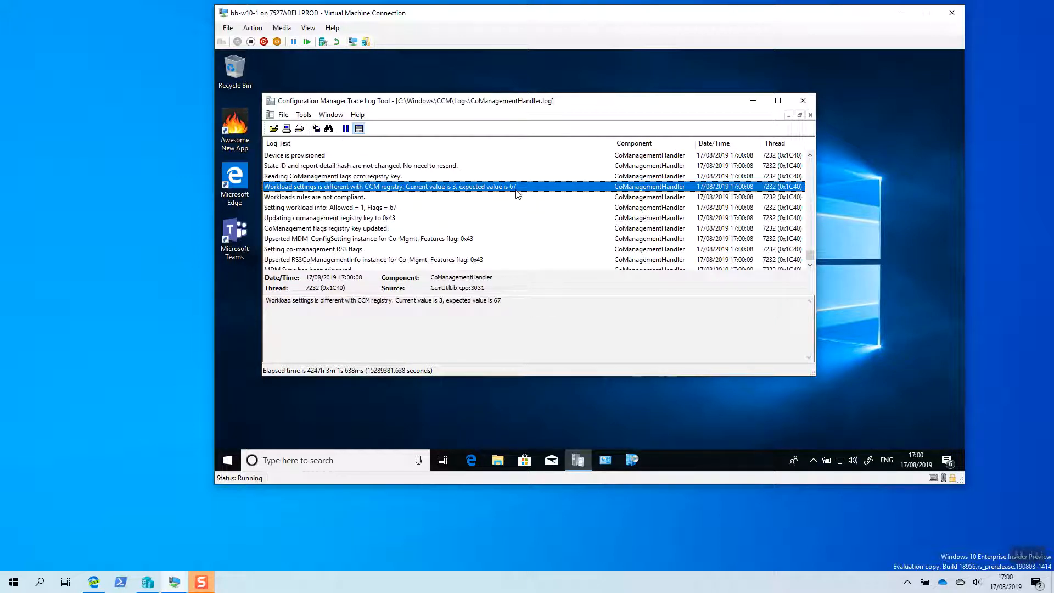
{"action": "scroll", "coordinate": [516, 192], "scroll_direction": "down", "scroll_amount": 2}
{"action": "scroll", "coordinate": [516, 192], "scroll_direction": "up", "scroll_amount": 2}
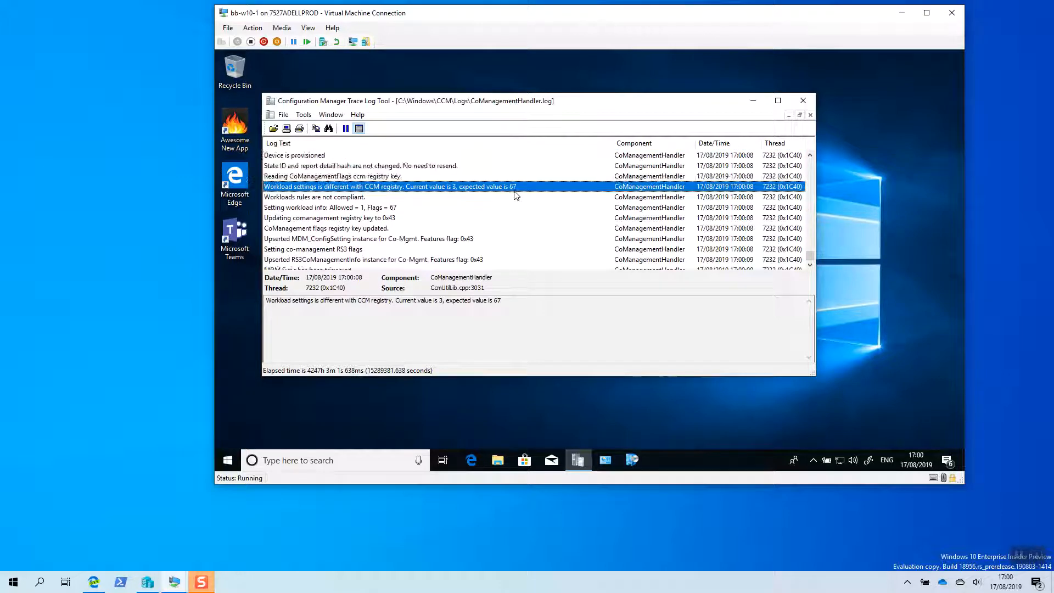
- Check the co-management capabilities value in the client's Configuration Manager properties, close Control Panel, and minimize the log viewer
{"action": "left_click", "coordinate": [605, 460]}
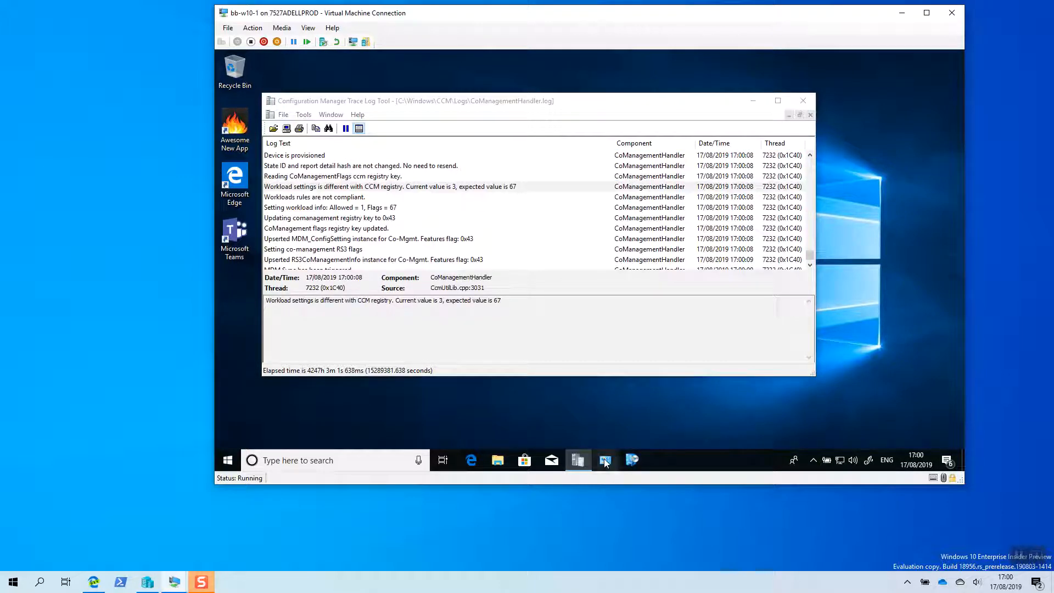
{"action": "left_click", "coordinate": [796, 207]}
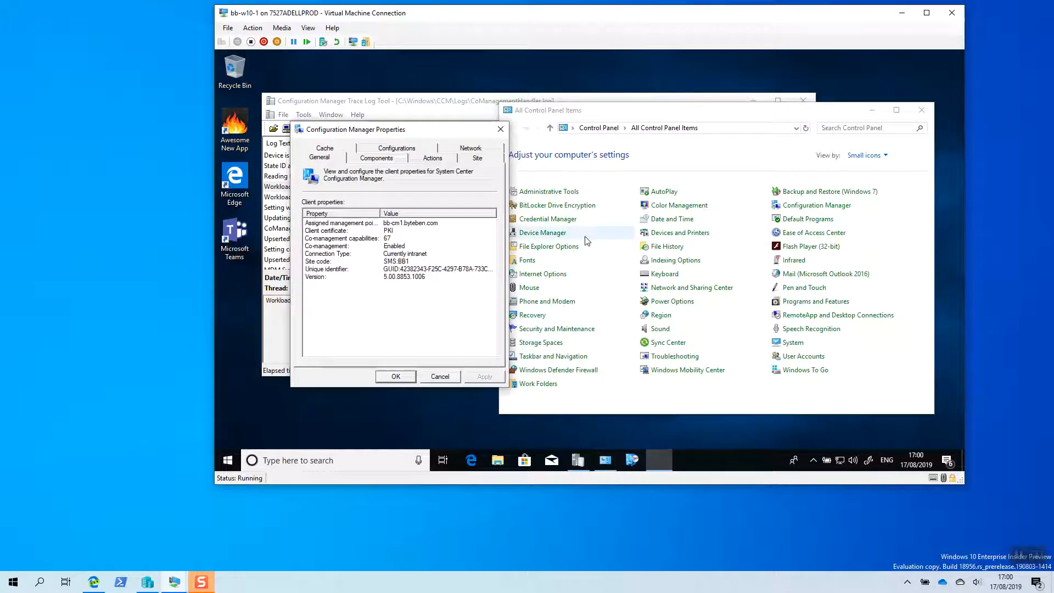
{"action": "left_click", "coordinate": [392, 240]}
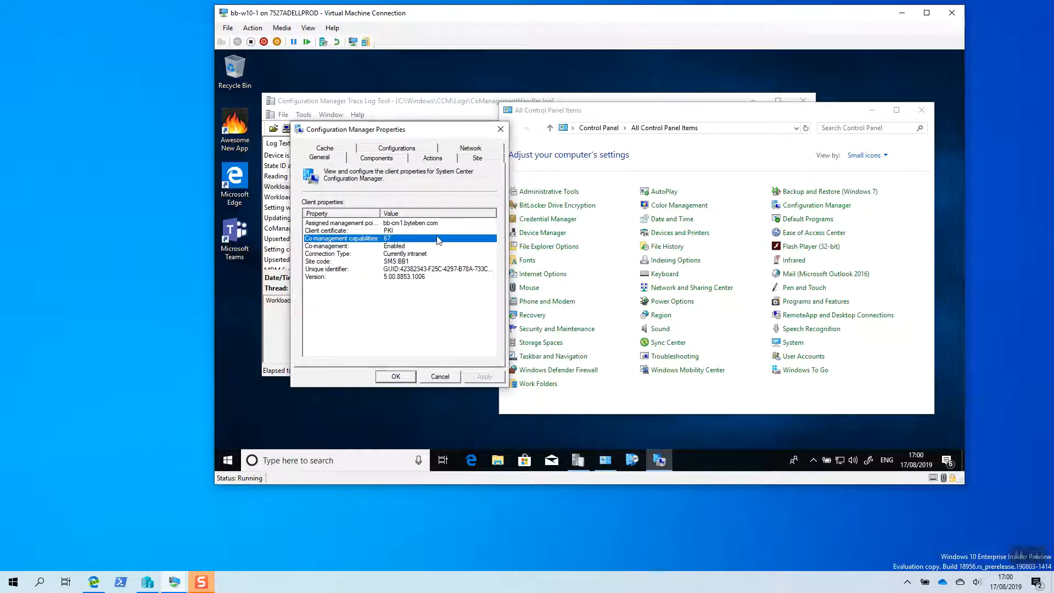
{"action": "left_click", "coordinate": [396, 377]}
{"action": "left_click", "coordinate": [921, 111]}
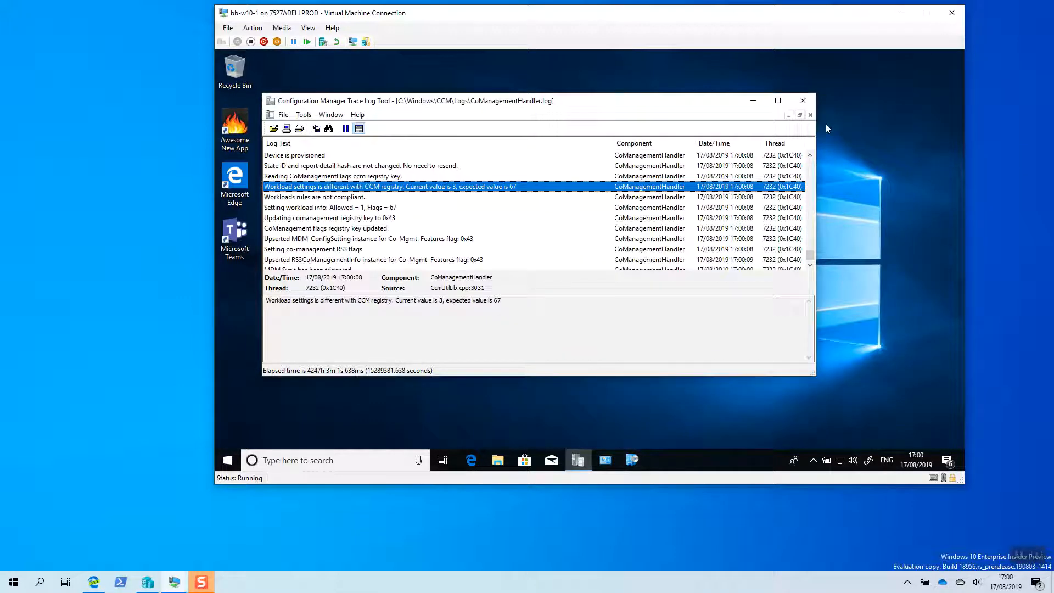
{"action": "left_click", "coordinate": [753, 104]}
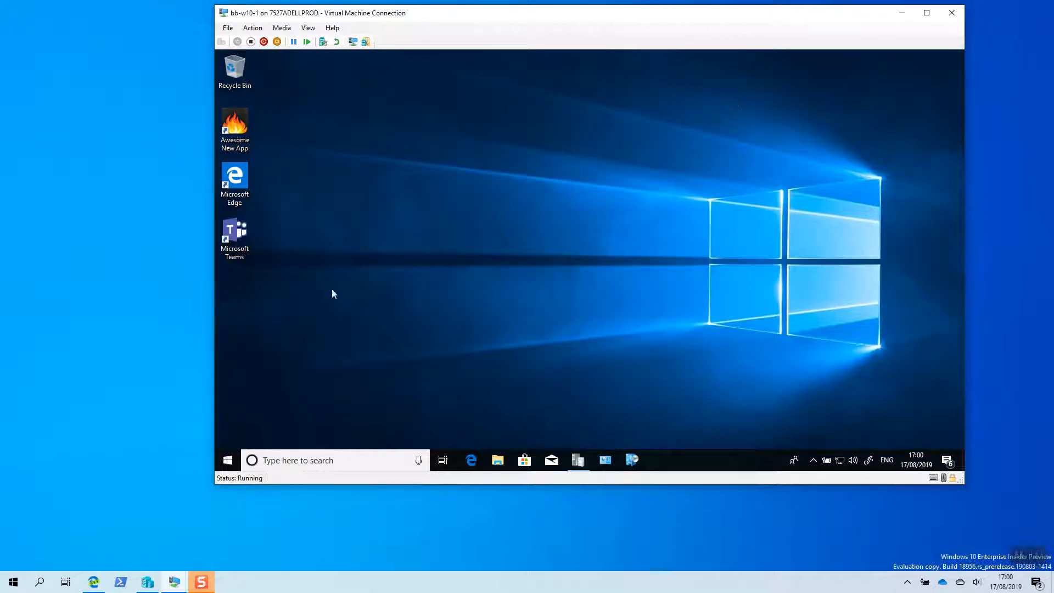
- Switch to Microsoft 365 Device Management in the browser, review the group assignments of the Microsoft Bingo (Online) client app, and minimize the browser
{"action": "left_click", "coordinate": [93, 582]}
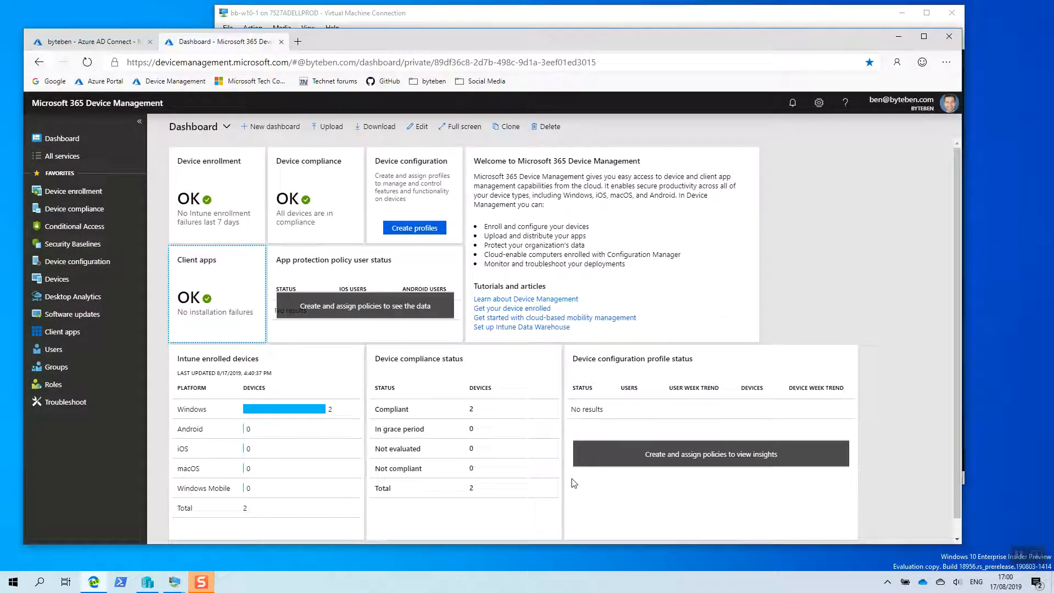
{"action": "left_click", "coordinate": [69, 336]}
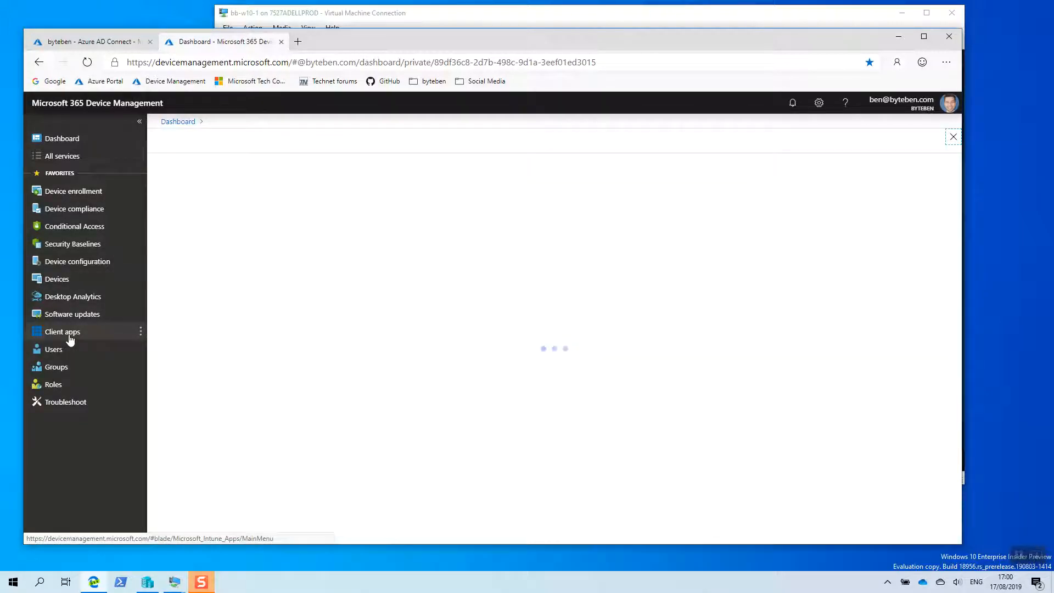
{"action": "left_click", "coordinate": [192, 232]}
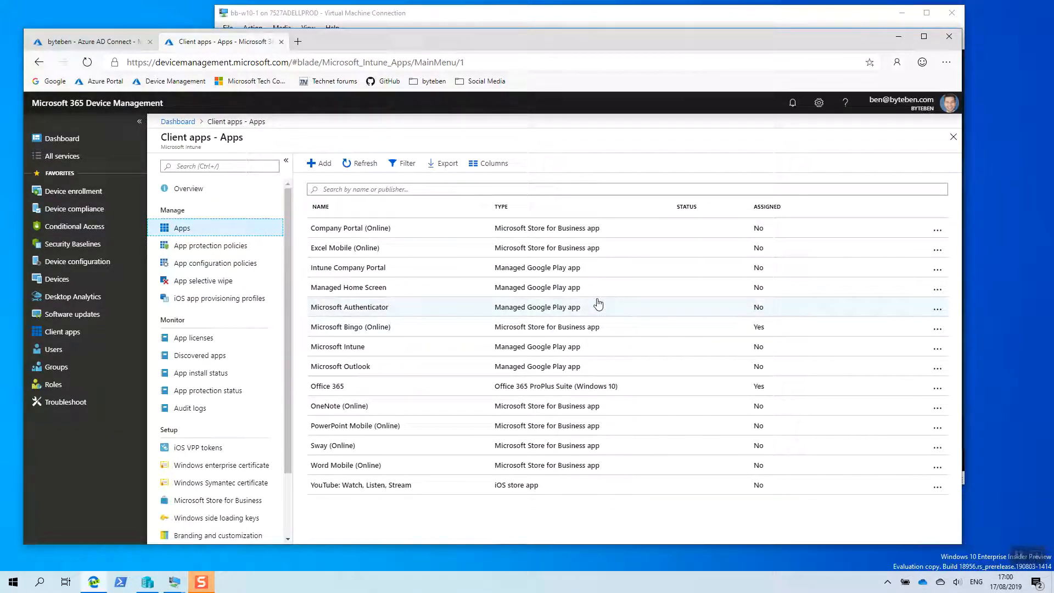
{"action": "left_click", "coordinate": [369, 329]}
{"action": "left_click", "coordinate": [215, 250]}
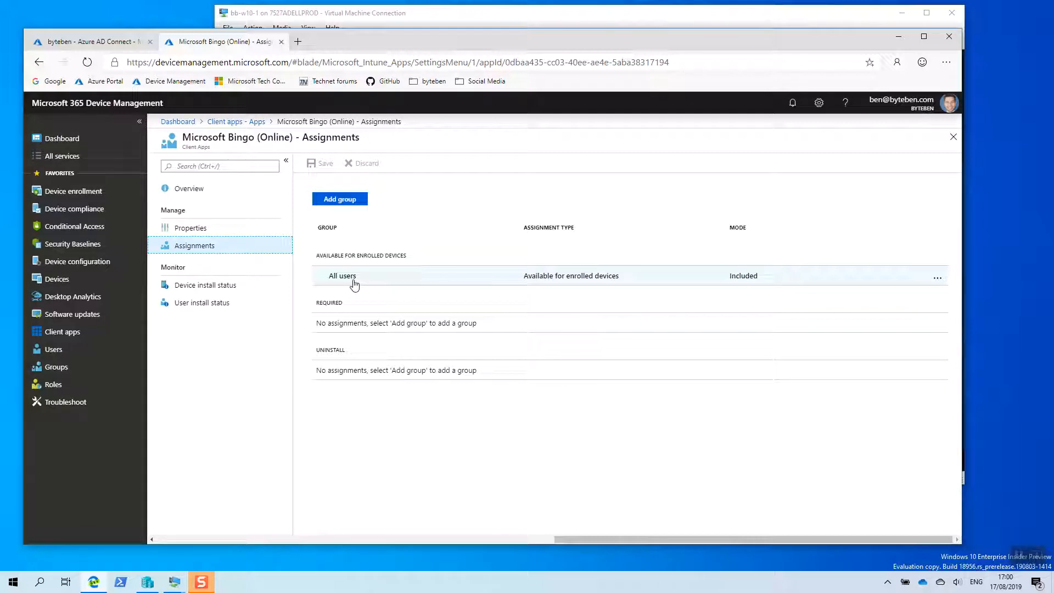
{"action": "left_click", "coordinate": [895, 39]}
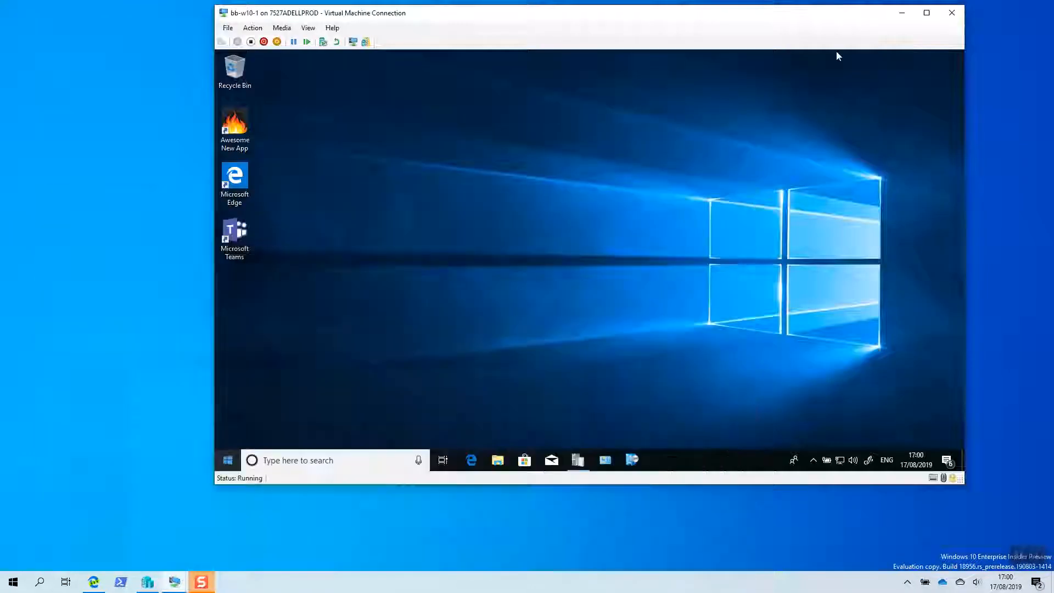
- Open Company Portal on bb-w10-1 to view its newest apps, and compare them with the applications in Software Center before closing the latter
{"action": "left_click", "coordinate": [228, 461]}
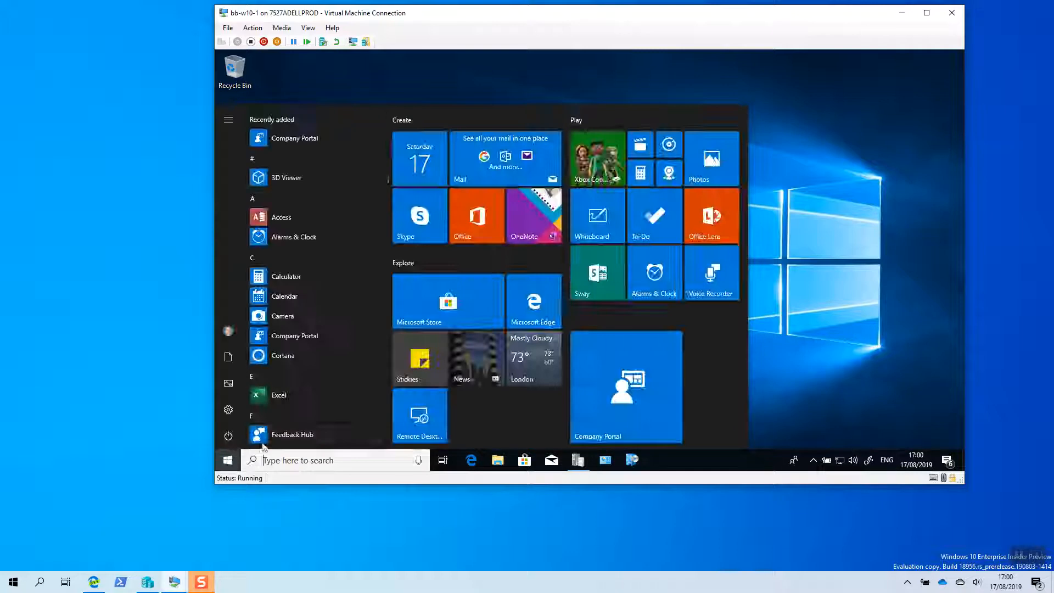
{"action": "left_click", "coordinate": [640, 371]}
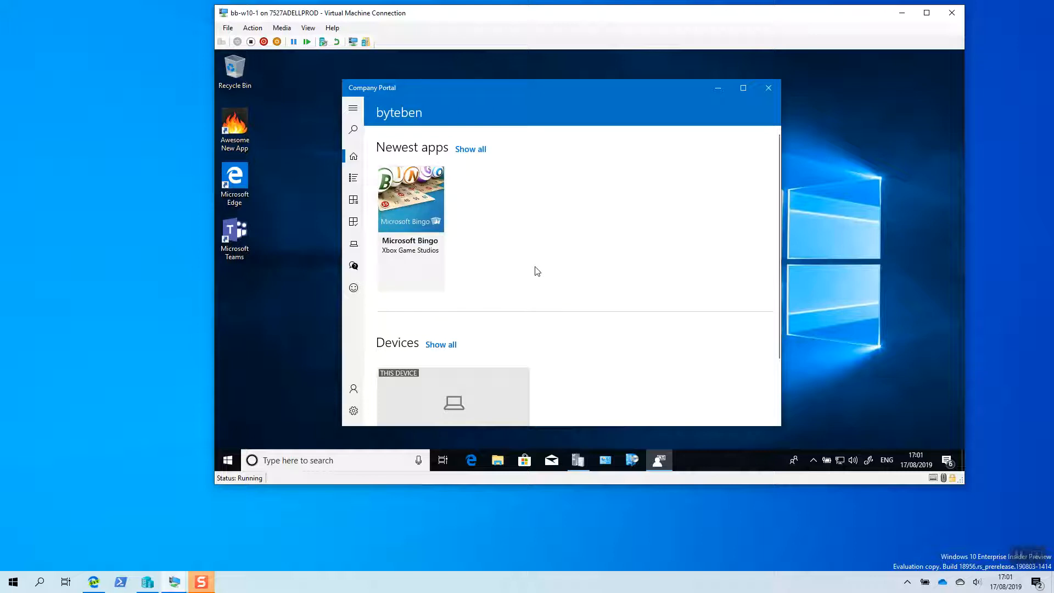
{"action": "left_click", "coordinate": [632, 460]}
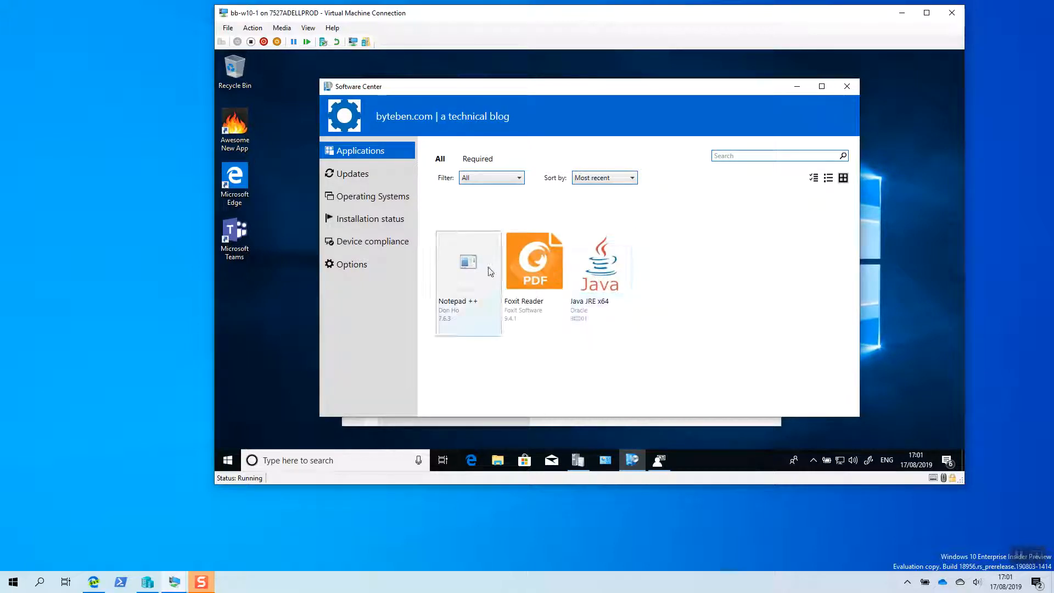
{"action": "left_click", "coordinate": [847, 88]}
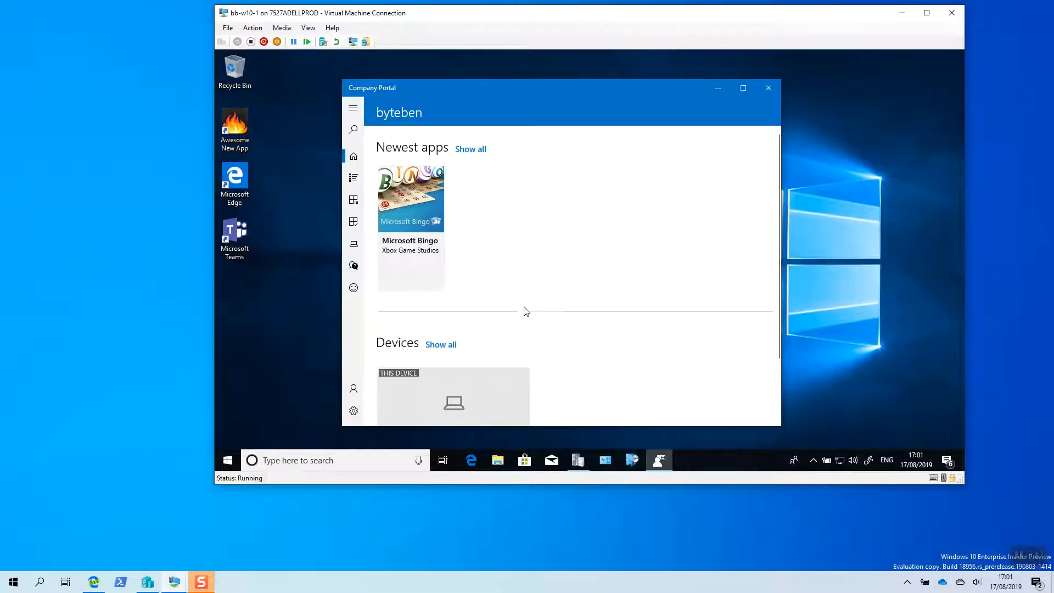
- Switch to the bb-cm1 console, install the application 7-Zip 18.06 (x64 edition) on device BB-W10-1, and minimize the virtual machine
{"action": "left_click", "coordinate": [175, 582]}
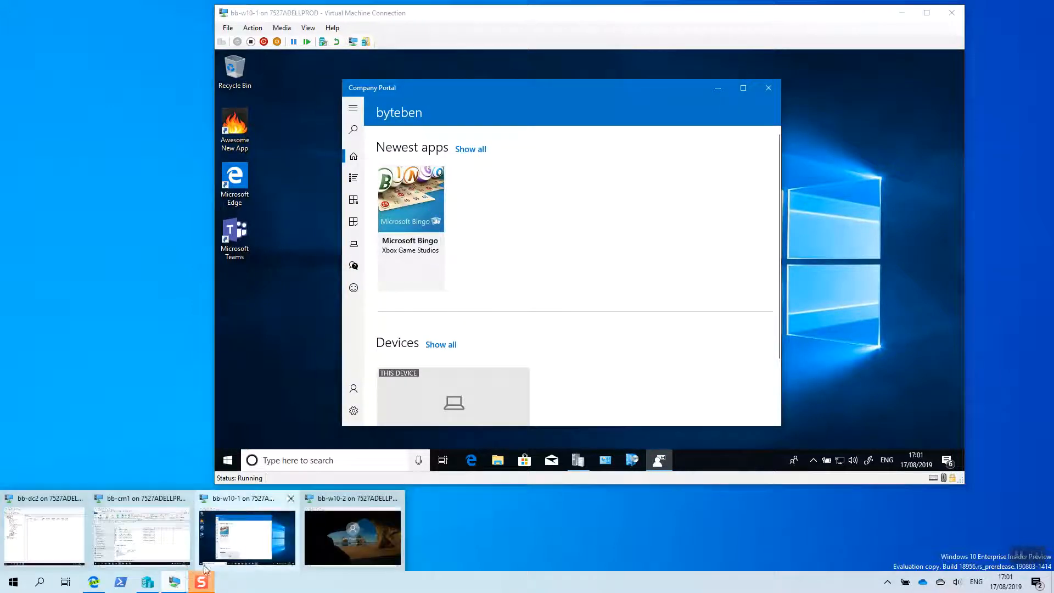
{"action": "left_click", "coordinate": [143, 530]}
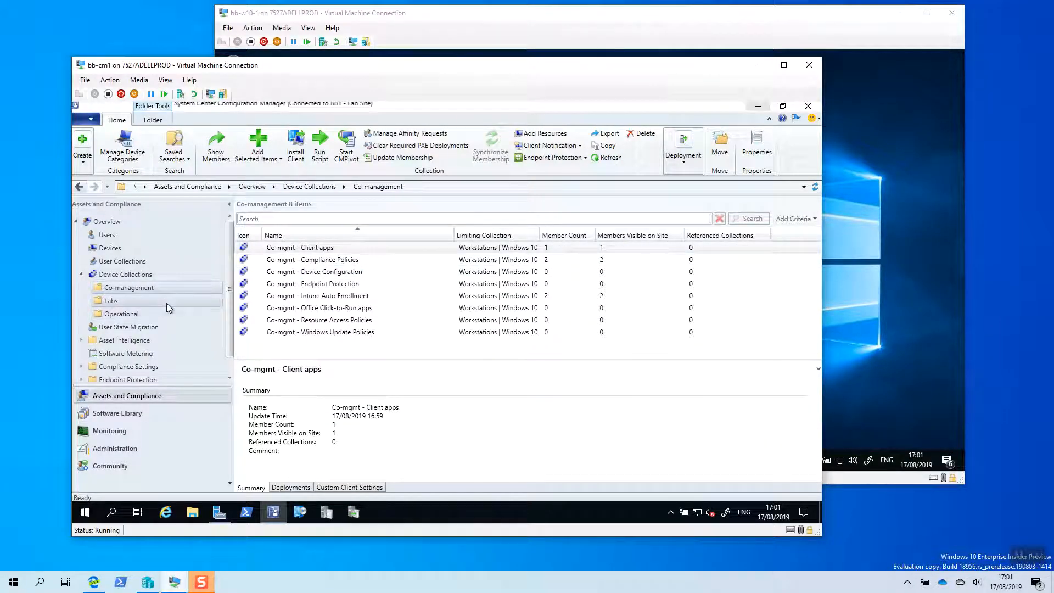
{"action": "left_click", "coordinate": [105, 249]}
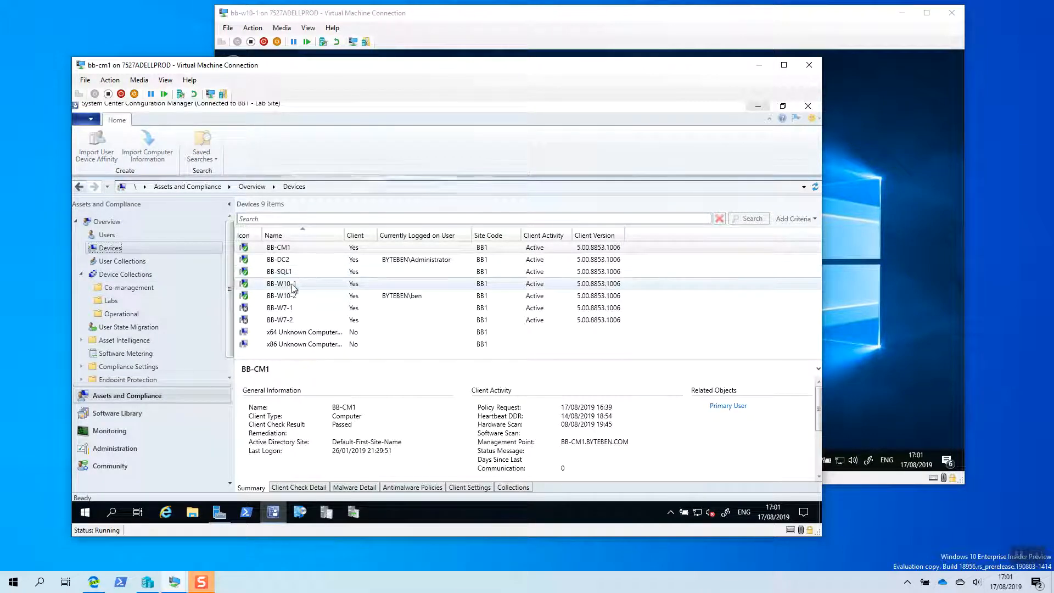
{"action": "left_click", "coordinate": [280, 284]}
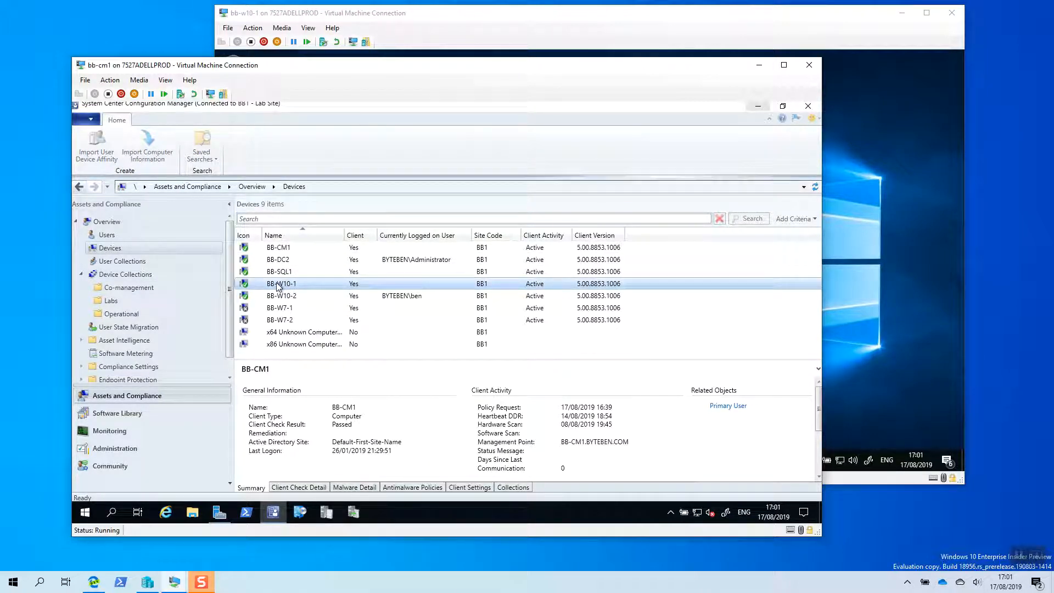
{"action": "right_click", "coordinate": [278, 286]}
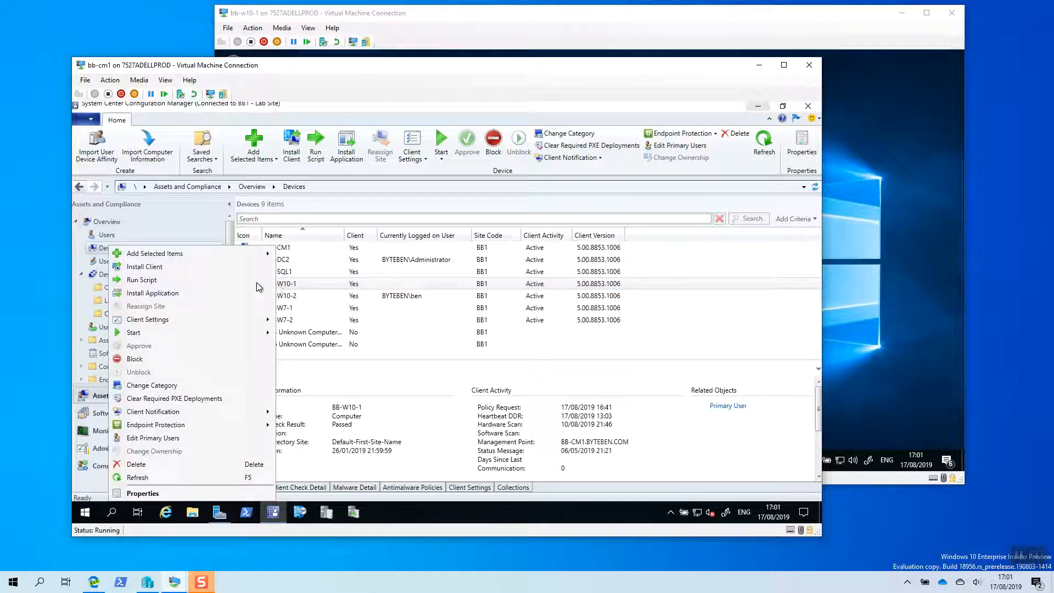
{"action": "left_click", "coordinate": [172, 293]}
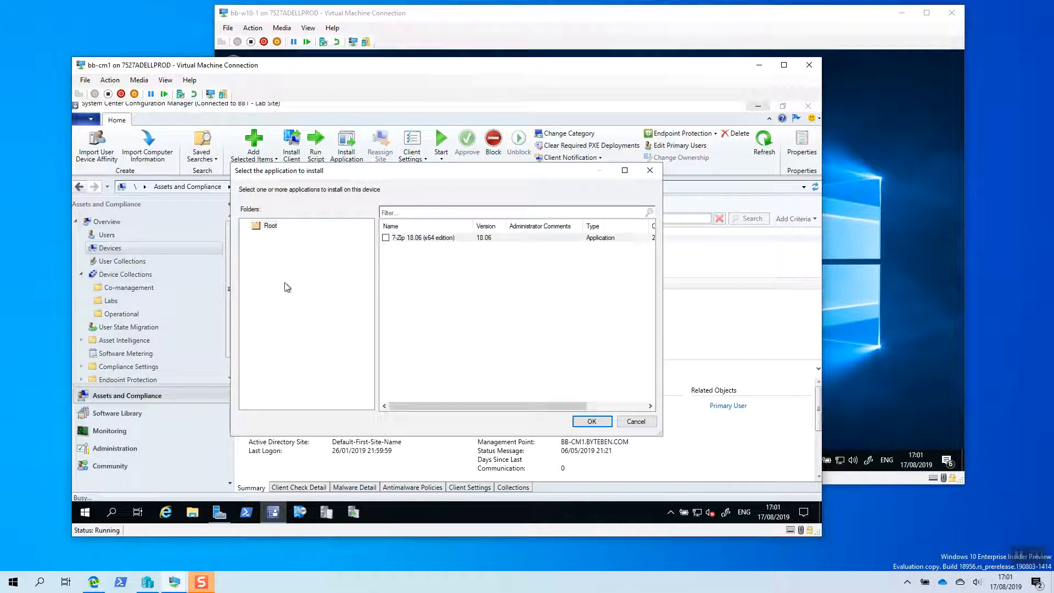
{"action": "left_click", "coordinate": [385, 238]}
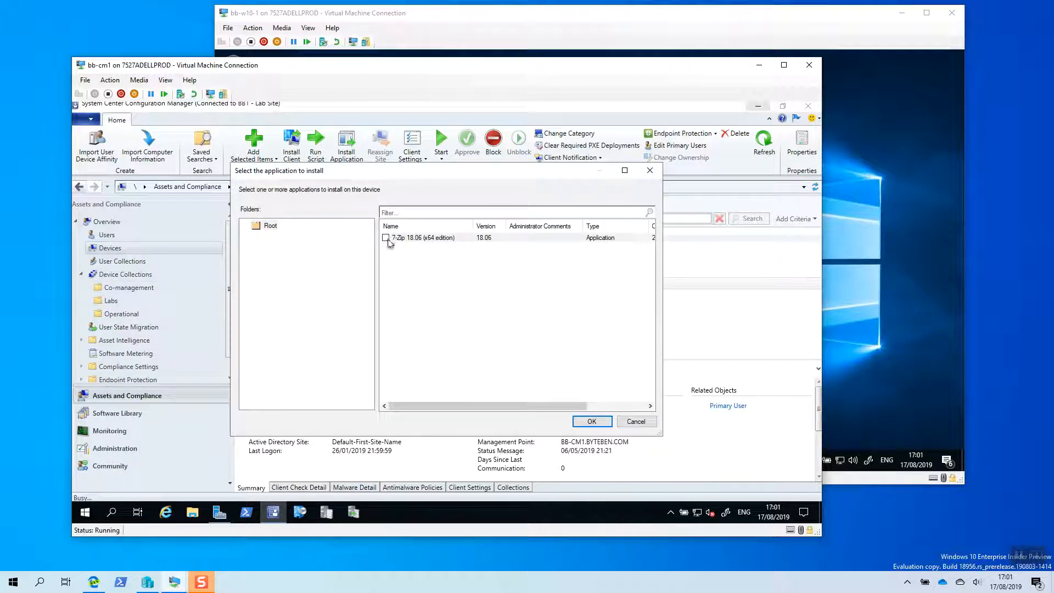
{"action": "left_click", "coordinate": [593, 421]}
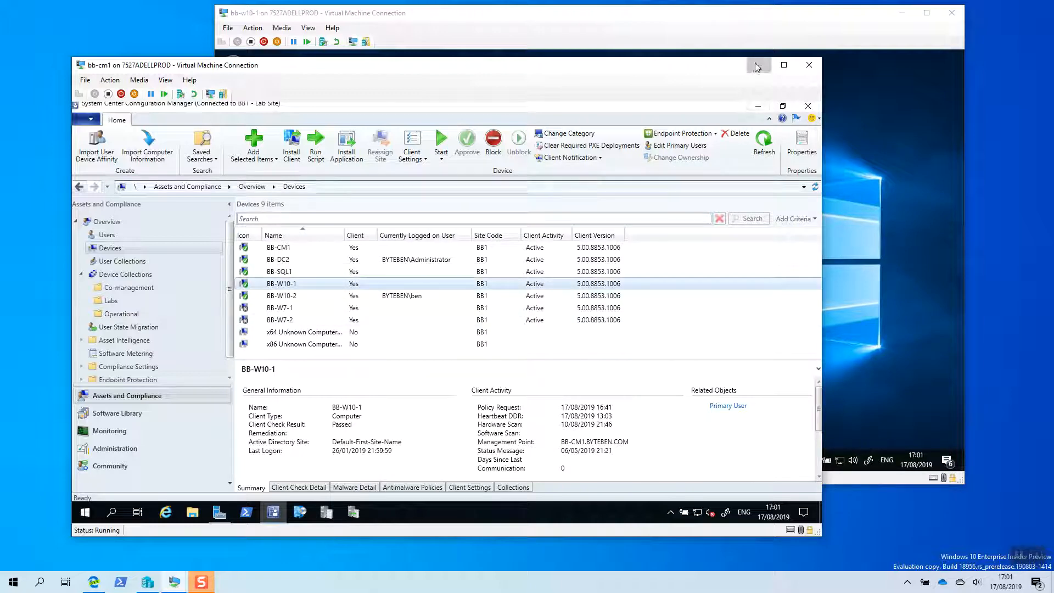
{"action": "left_click", "coordinate": [757, 67]}
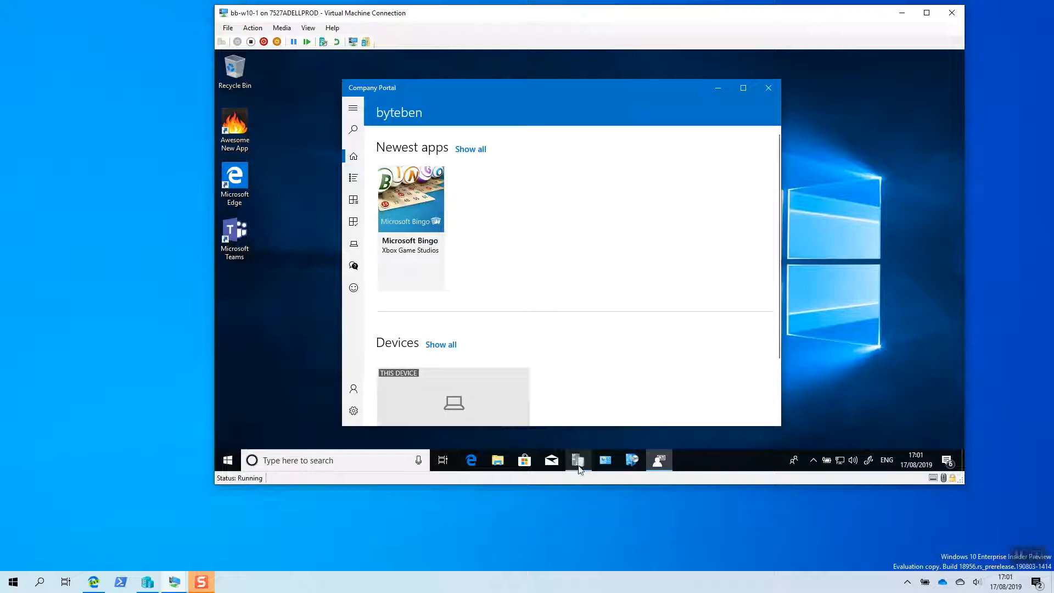
- Open AppEnforce.log from the CCM logs folder in Configuration Manager Trace Log Tool on bb-w10-1
{"action": "mouse_move", "coordinate": [578, 465]}
{"action": "left_click", "coordinate": [578, 417]}
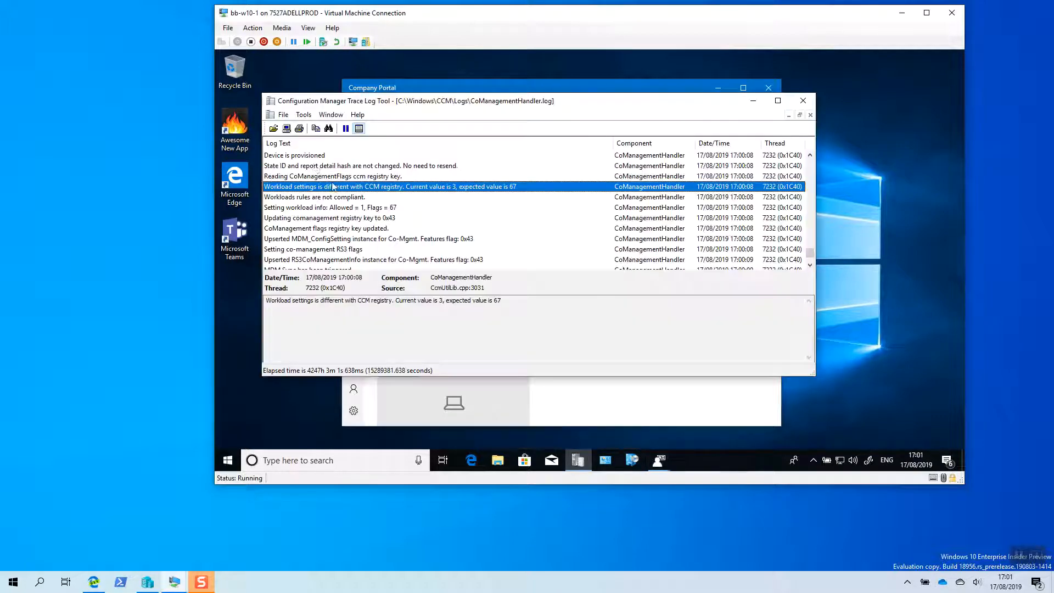
{"action": "left_click", "coordinate": [273, 128]}
{"action": "left_click", "coordinate": [494, 192]}
{"action": "left_click", "coordinate": [492, 223]}
{"action": "double_click", "coordinate": [492, 223]}
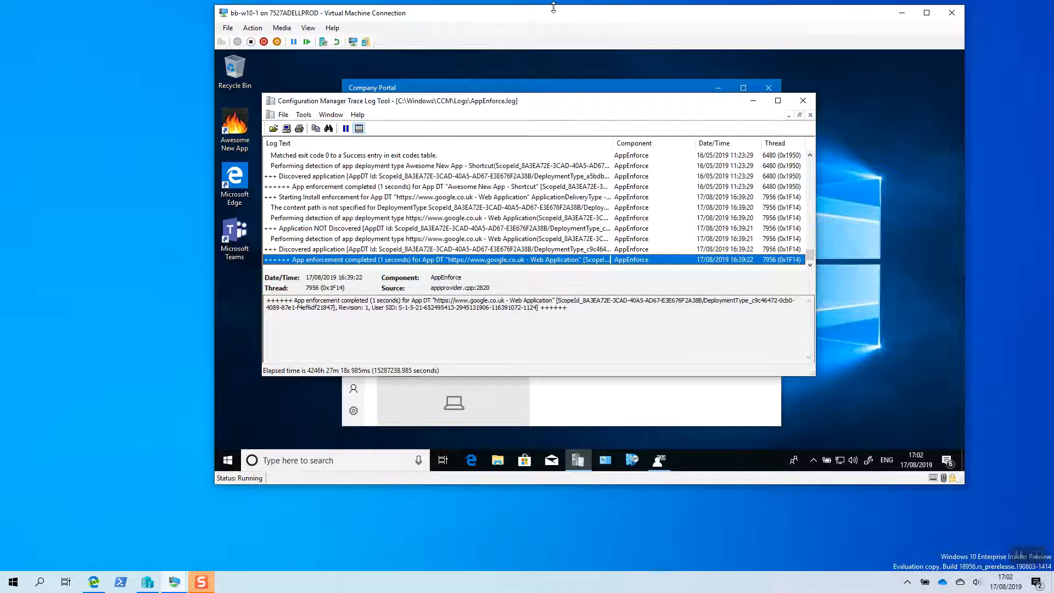
- Examine the AppEnforce.log entries for the 7-Zip MSI command line and the end of its app enforcement
{"action": "left_click_drag", "start_coordinate": [554, 17], "coordinate": [464, 32]}
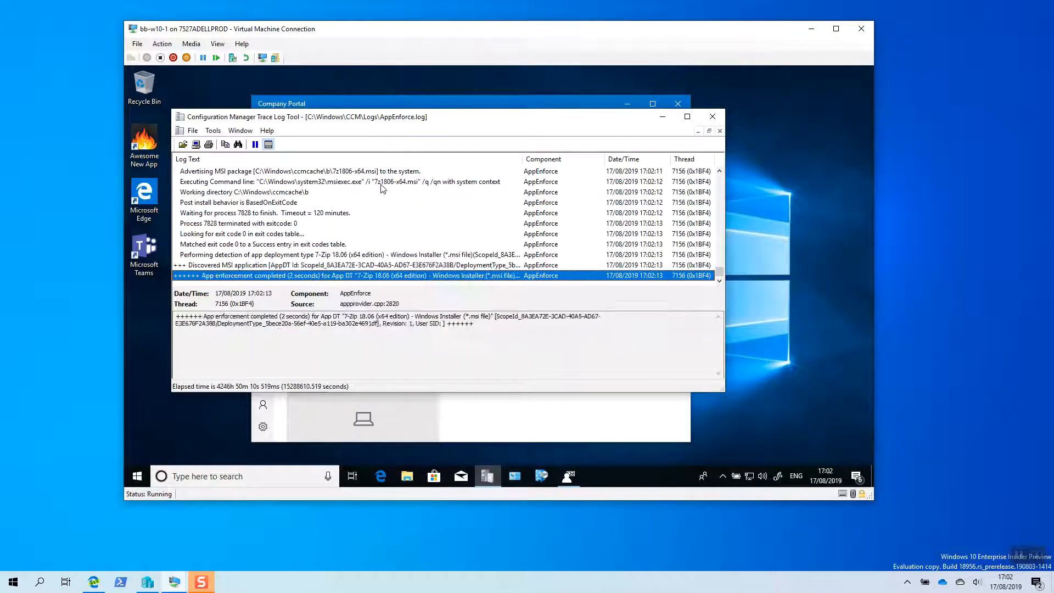
{"action": "left_click", "coordinate": [388, 181]}
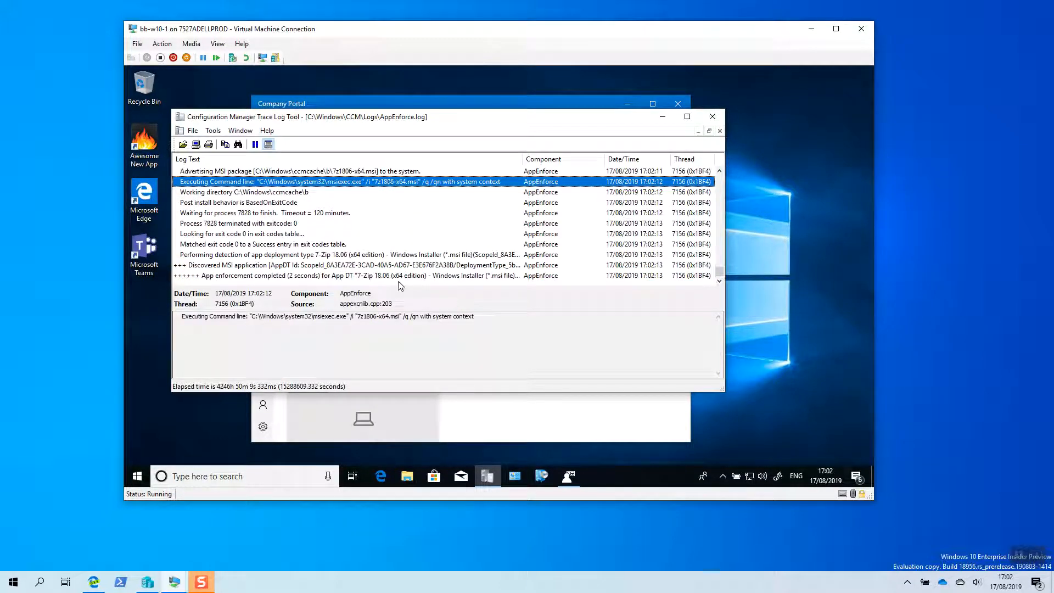
{"action": "left_click", "coordinate": [375, 277]}
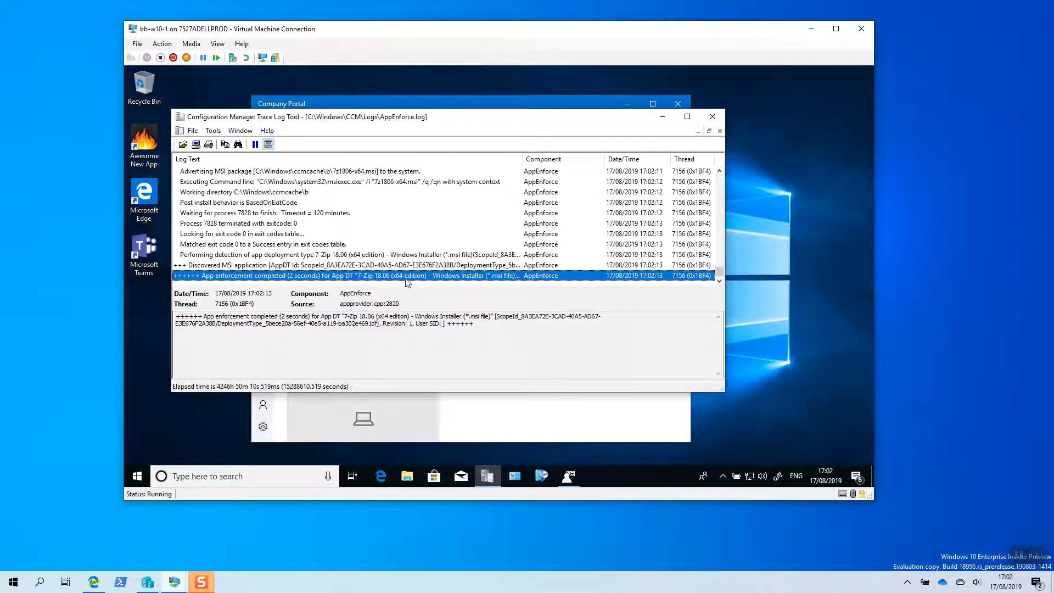
- Minimize the log viewer, review the 7-Zip 18.06 (x64 edition) details under Software Center's installation status, and close Software Center
{"action": "left_click", "coordinate": [662, 117]}
{"action": "left_click", "coordinate": [542, 475]}
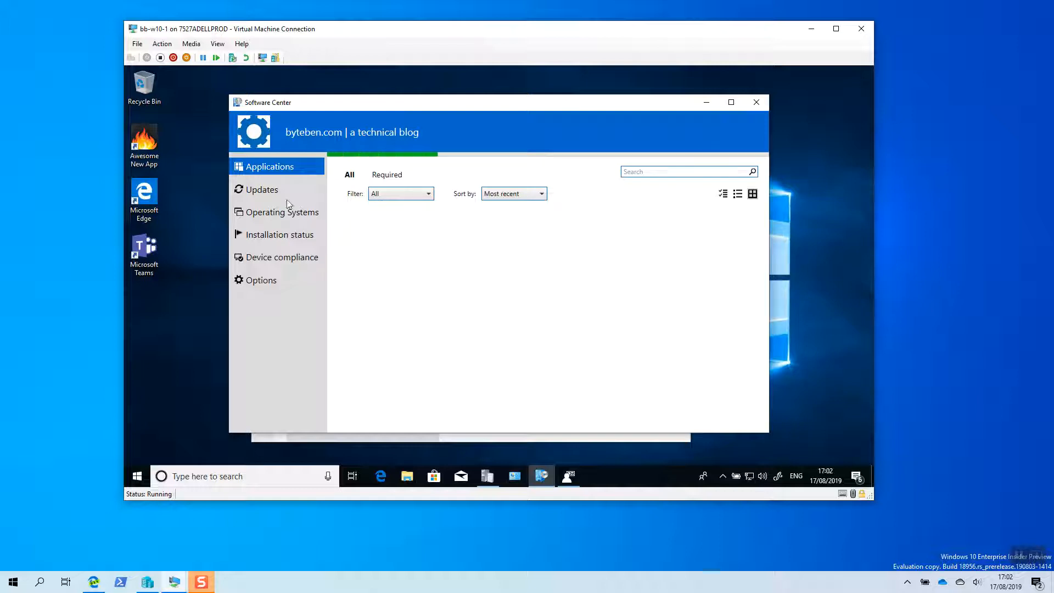
{"action": "left_click", "coordinate": [300, 236]}
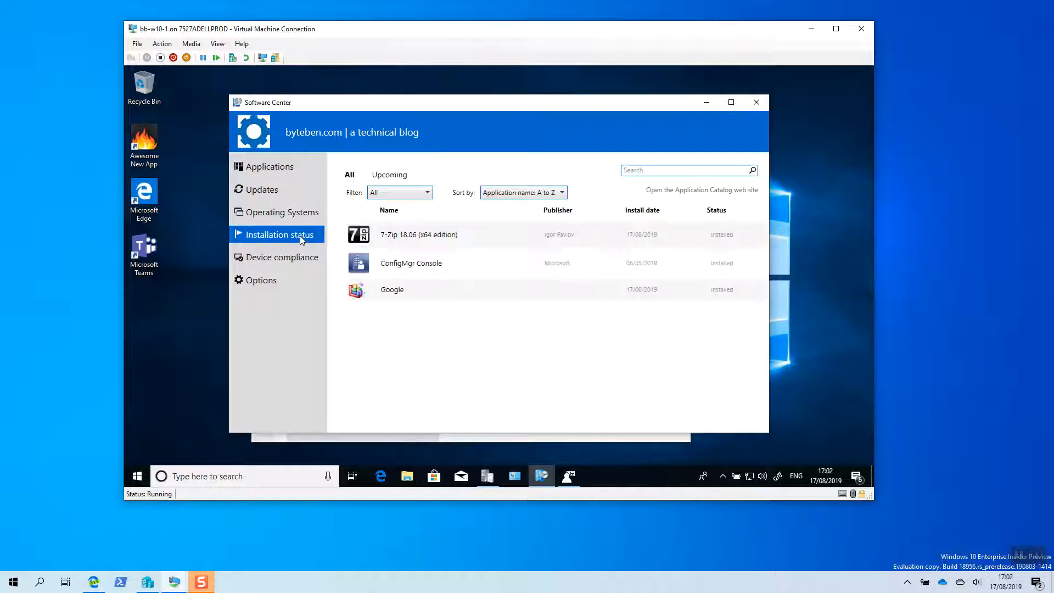
{"action": "left_click", "coordinate": [640, 240]}
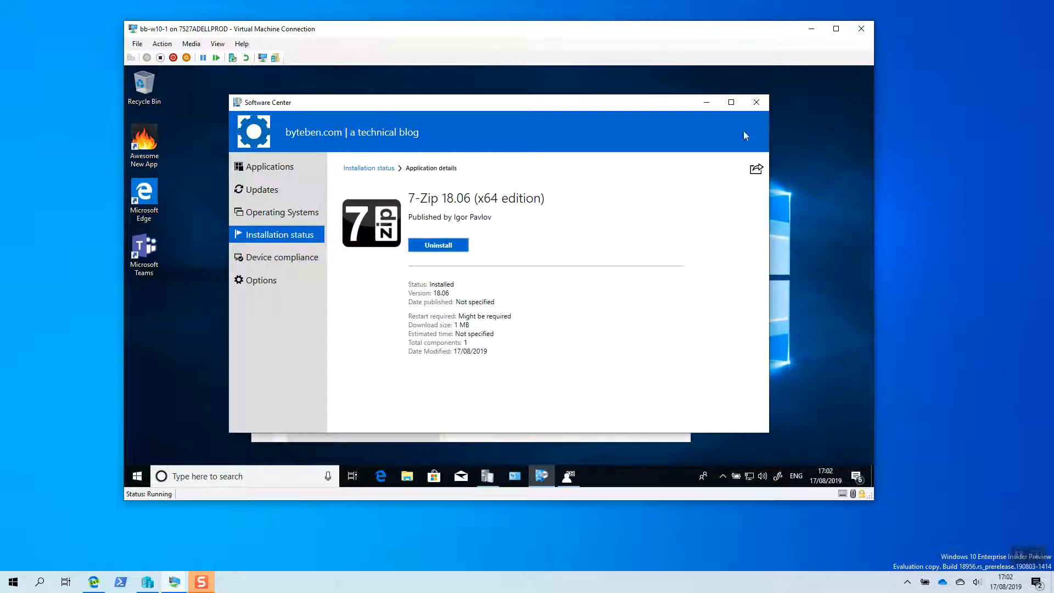
{"action": "left_click", "coordinate": [757, 103]}
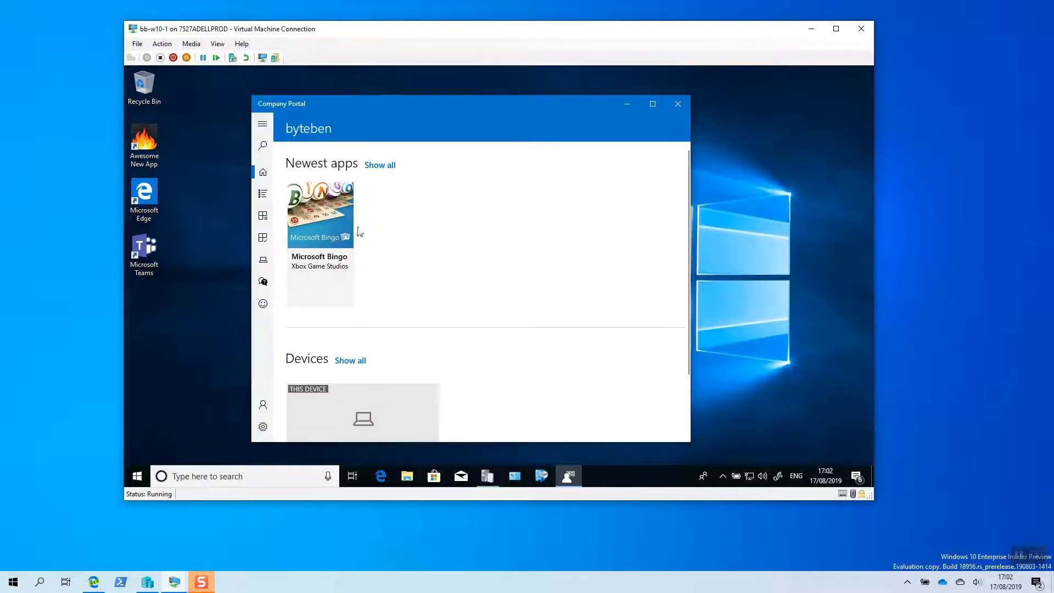